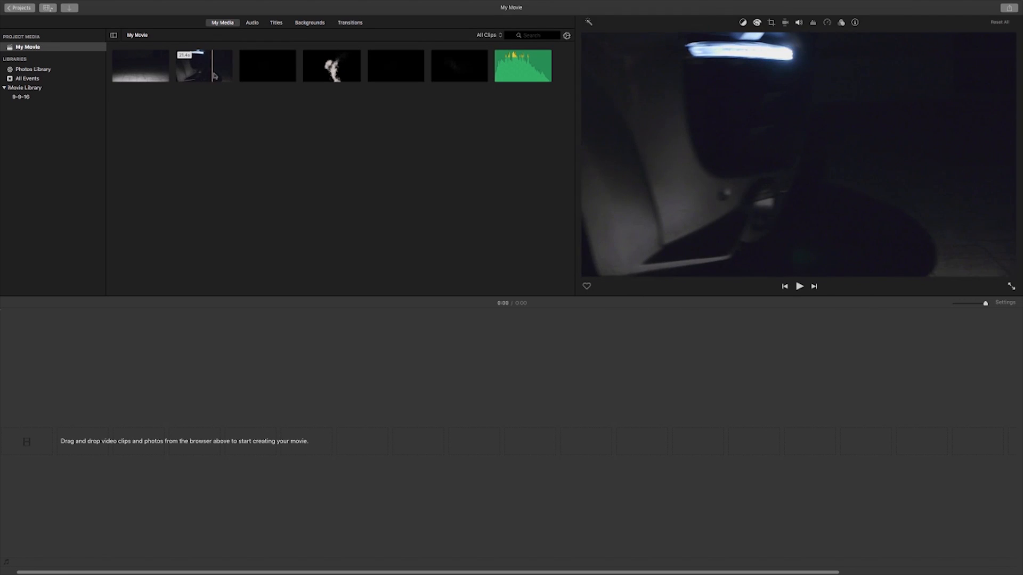
Preview the car wheel footage and the smoke effect clips in the project's media
left_click(215, 75)
key("space")
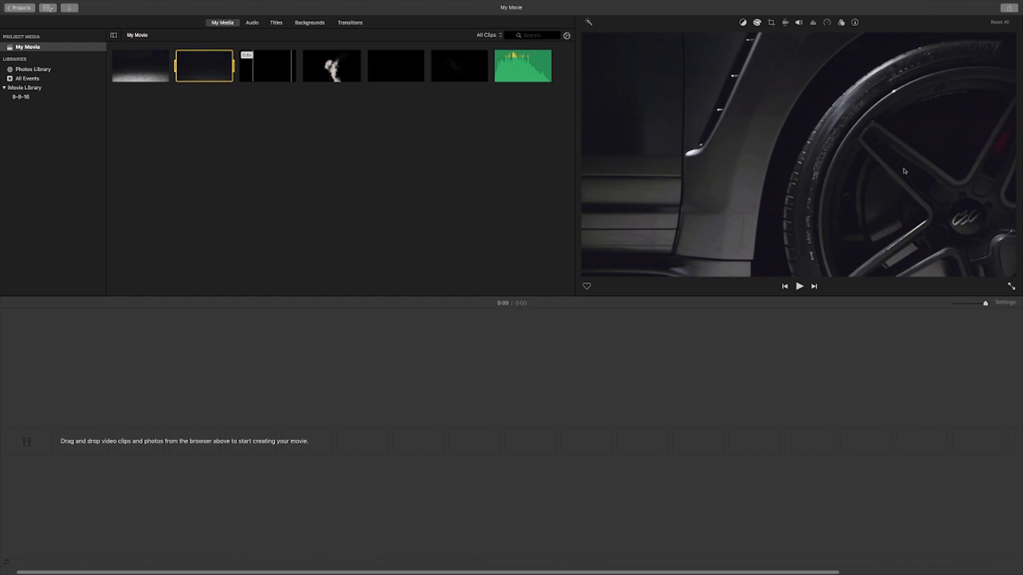
left_click(980, 99)
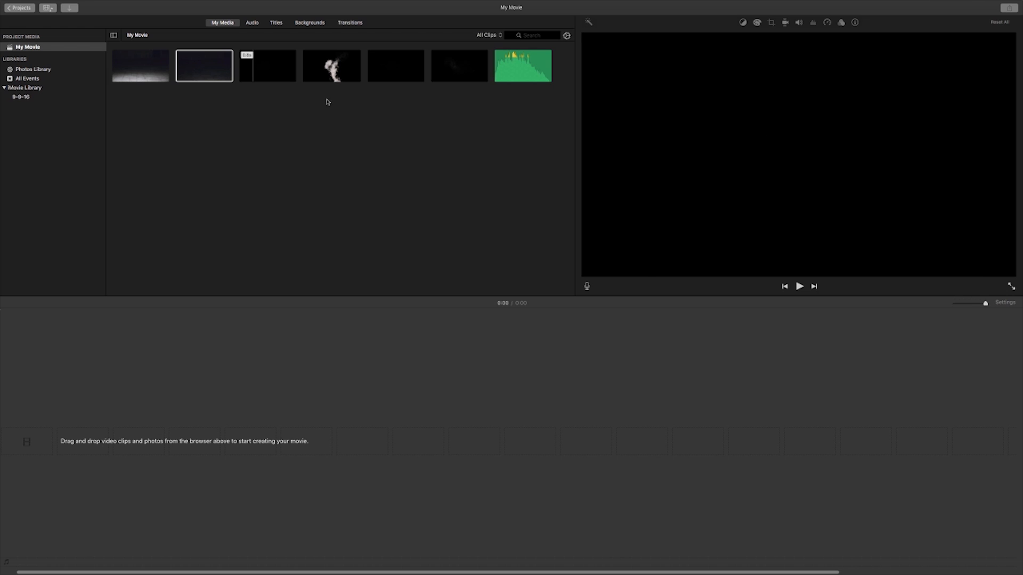
left_click(211, 74)
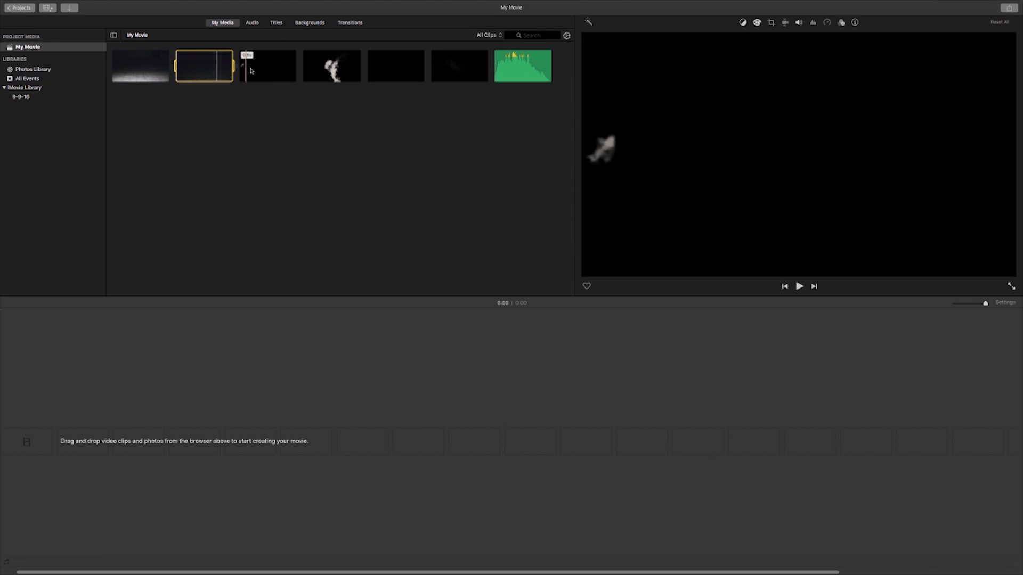
left_click(315, 69)
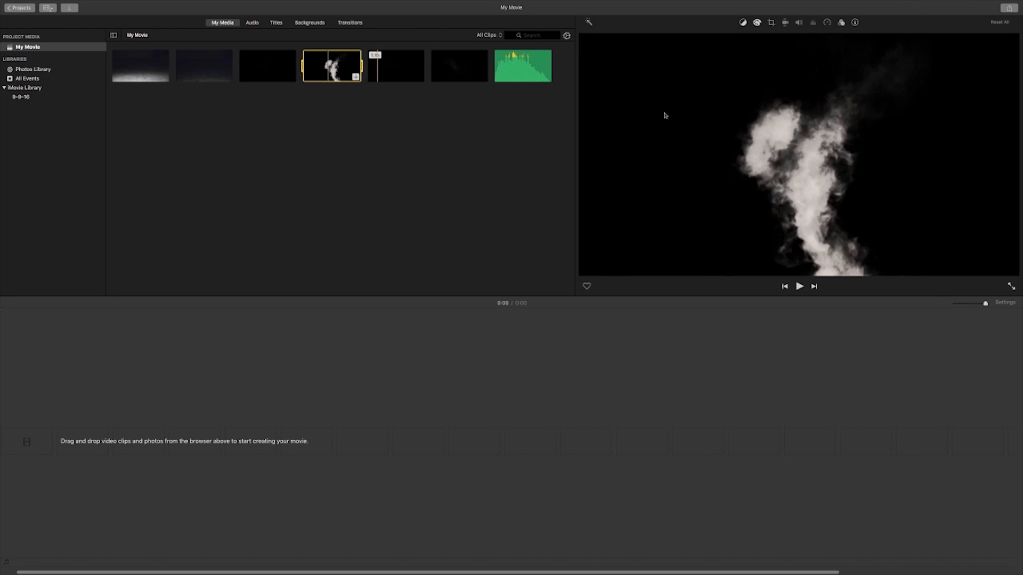
left_click(681, 206)
left_click(323, 67)
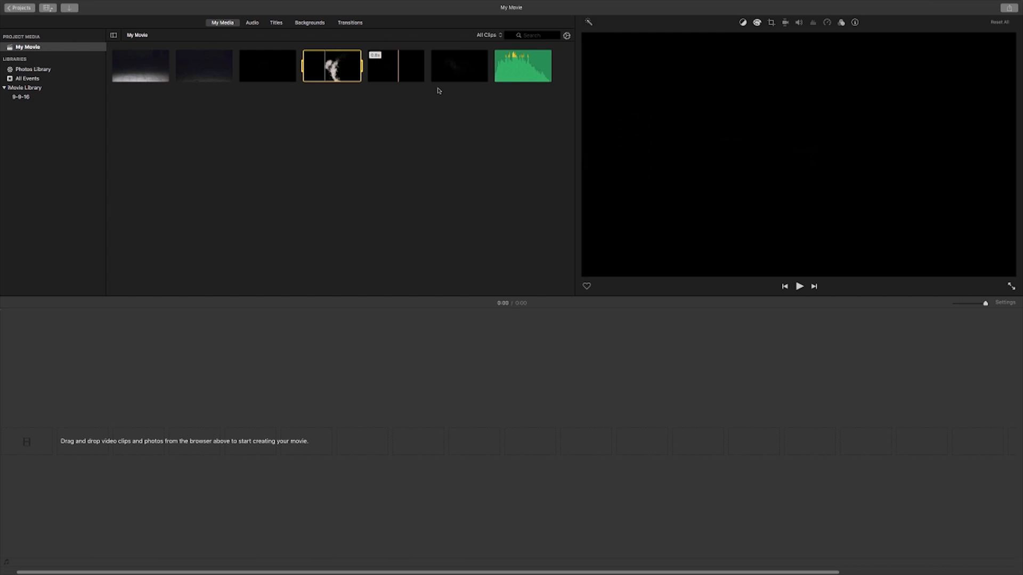
Switch to the Footage Crate website, browse its video and audio categories, and return to the iMovie project
key("ctrl+Right")
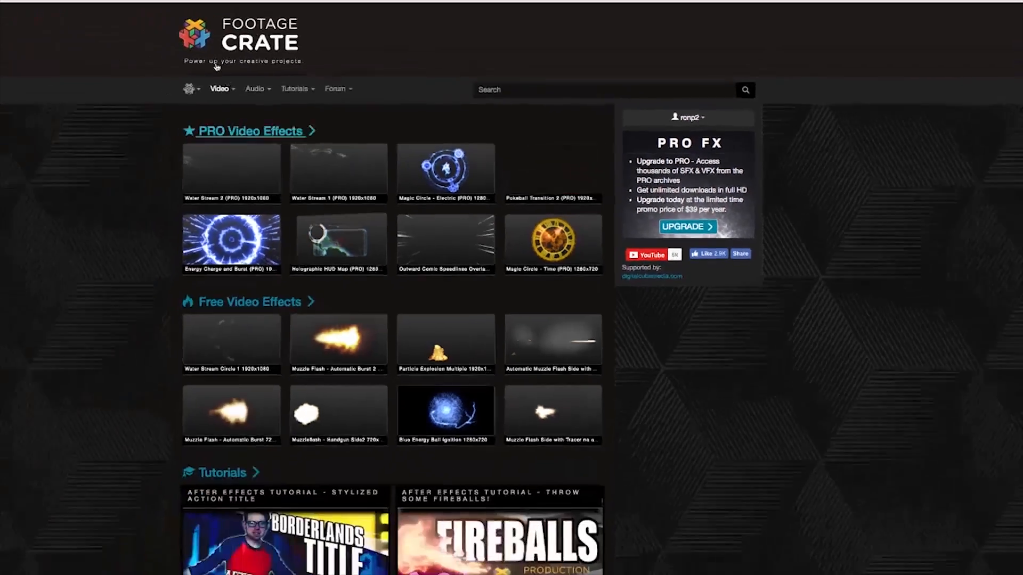
mouse_move(318, 99)
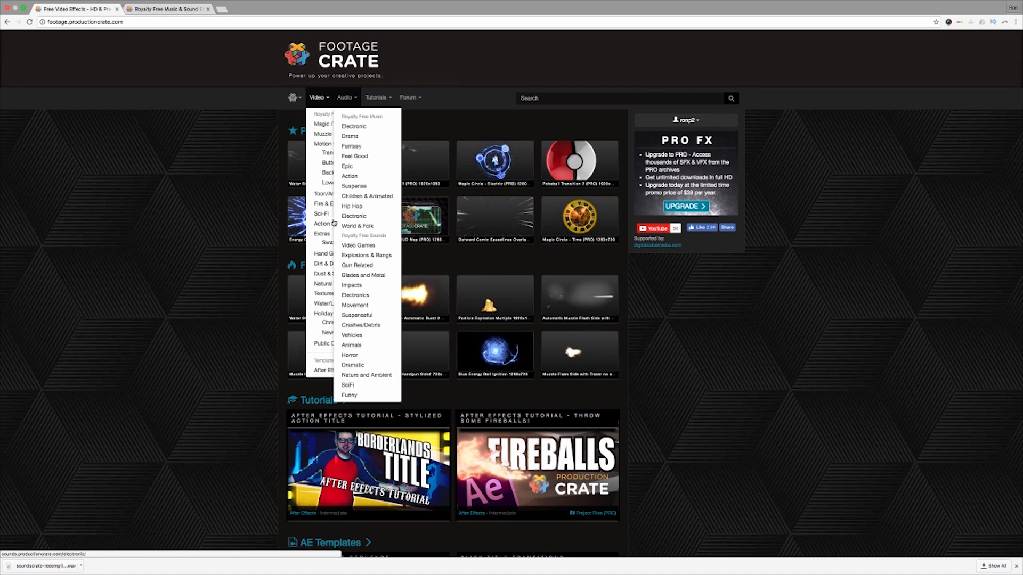
key("ctrl+Left")
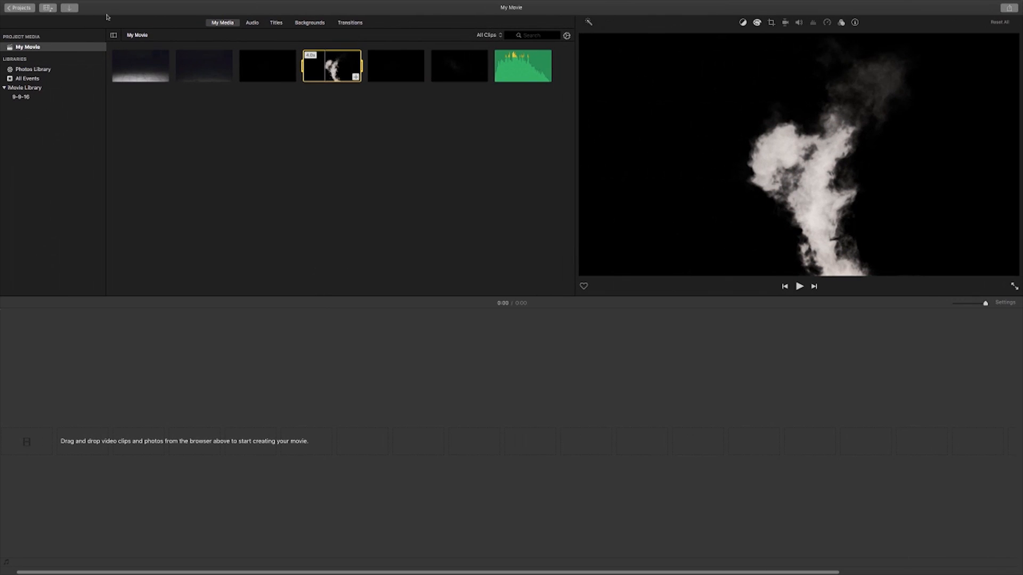
Add the car clip to the timeline and trim its start, keeping about the last 7 seconds
left_click_drag(207, 58, 88, 447)
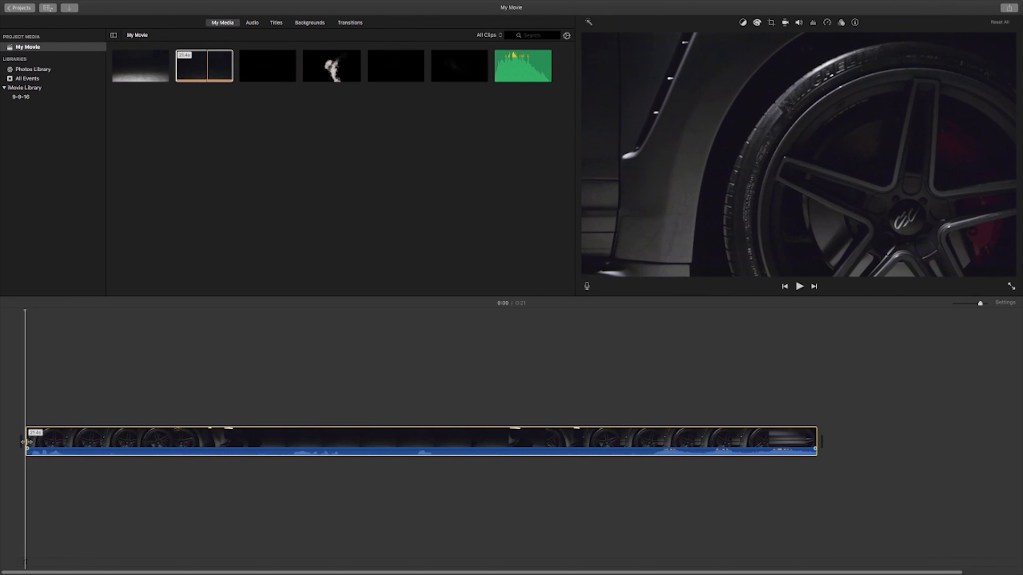
left_click_drag(27, 442, 540, 440)
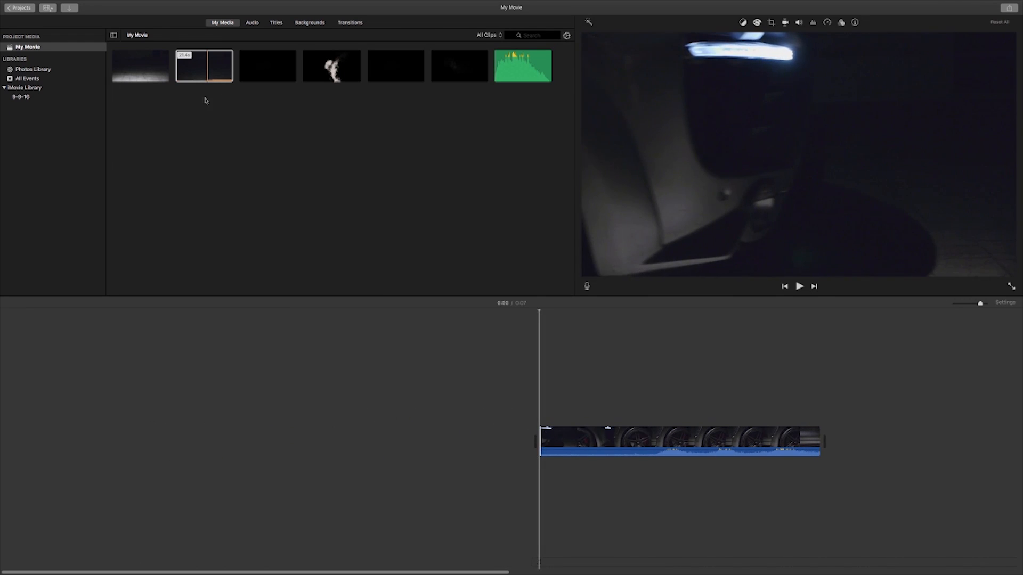
Mark only the second half of the car clip as the selected range in the project's media
left_click(196, 59)
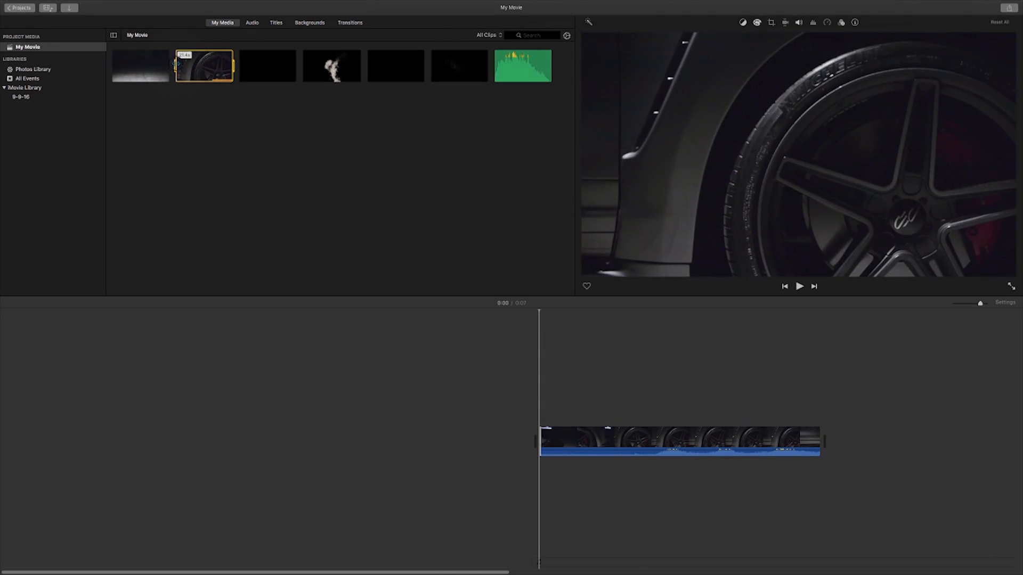
left_click_drag(200, 65, 206, 65)
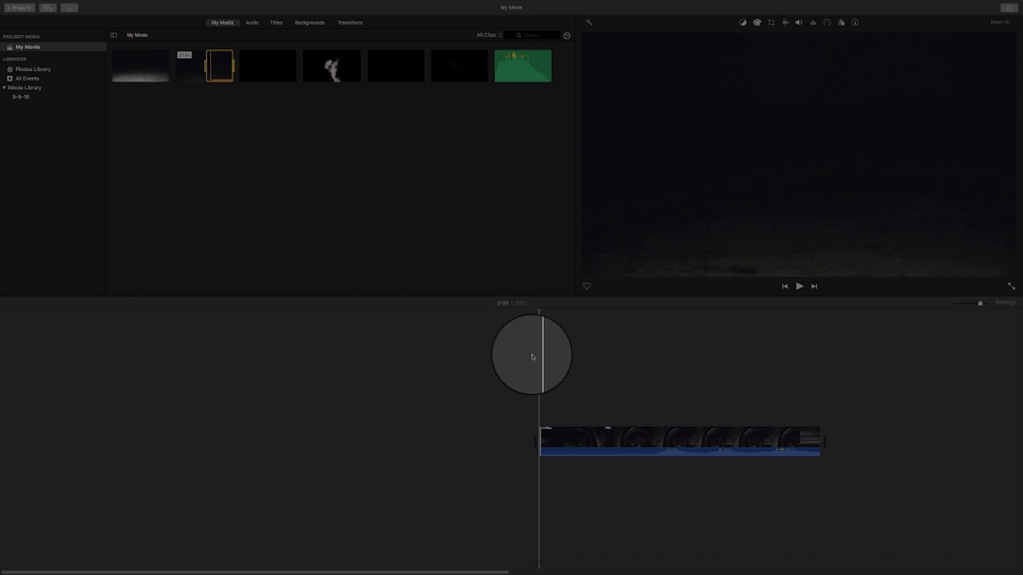
left_click(538, 407)
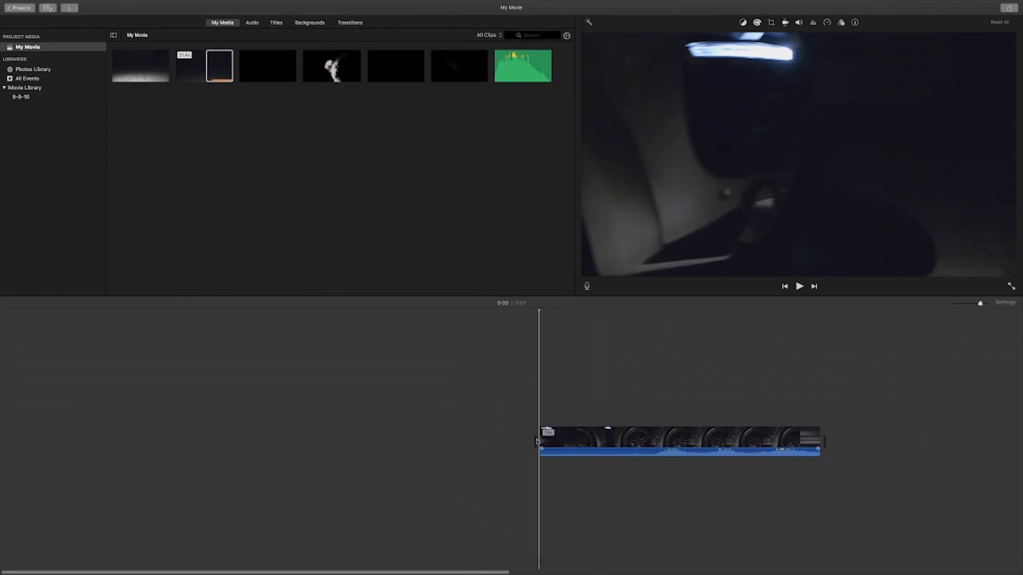
Trim the timeline car clip's start further and cut its end where the wheel has left the frame, keeping about 6 seconds
left_click_drag(539, 440, 574, 441)
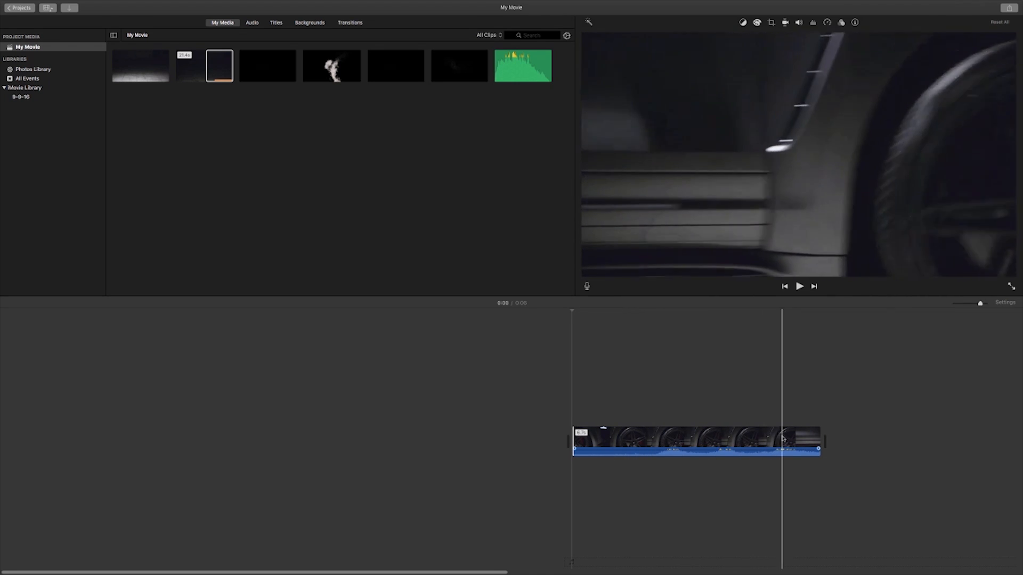
left_click(799, 443)
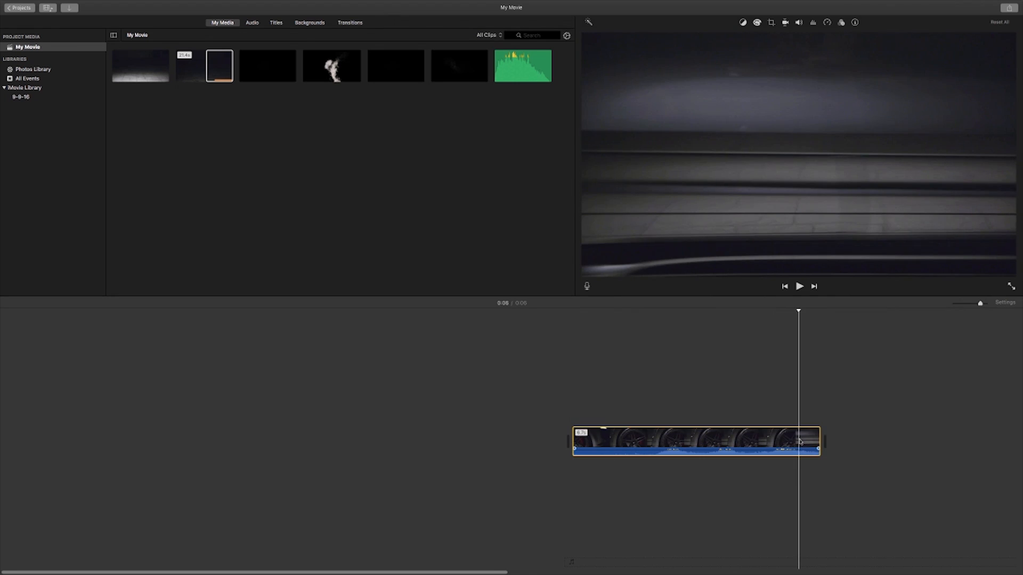
left_click_drag(821, 440, 798, 438)
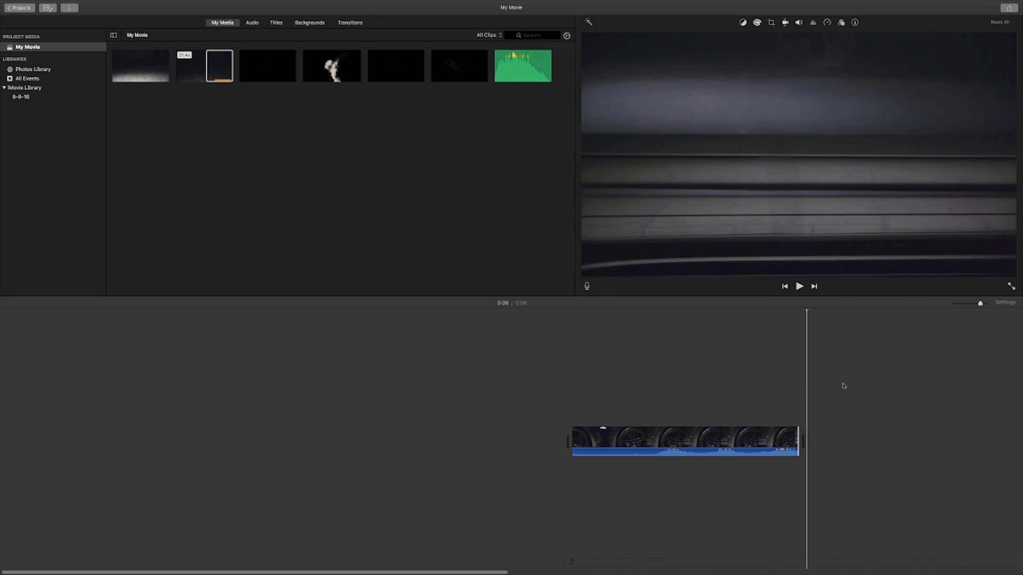
left_click(765, 387)
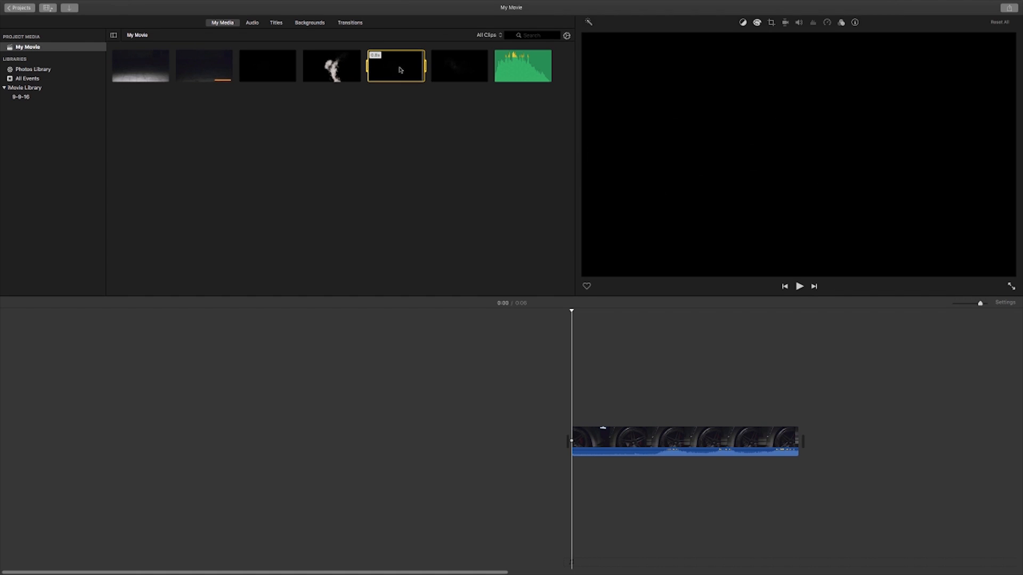
Preview the faint drifting smoke clip and place it above the end of the car clip, starting about 5 seconds in
left_click(434, 68)
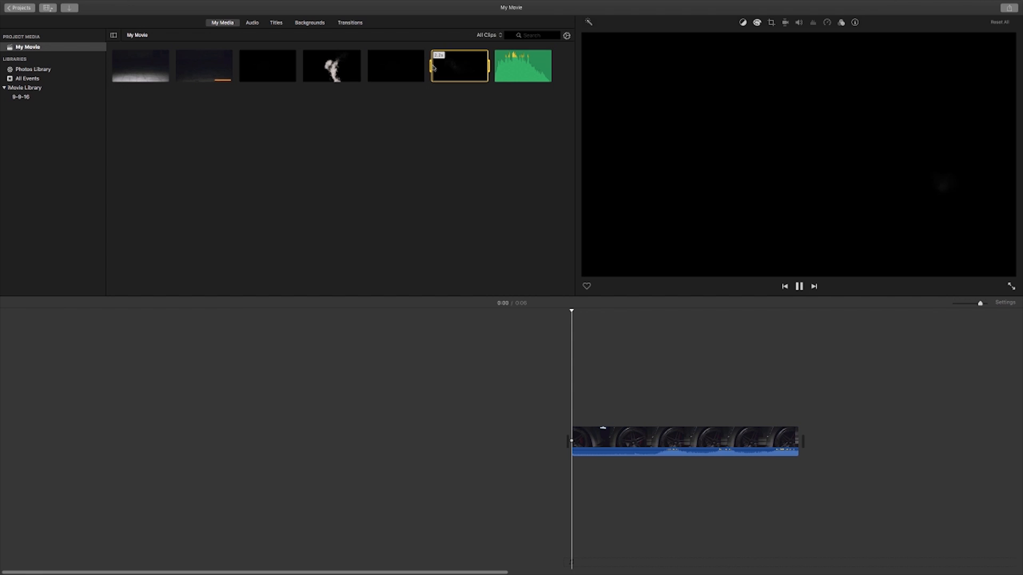
key("space")
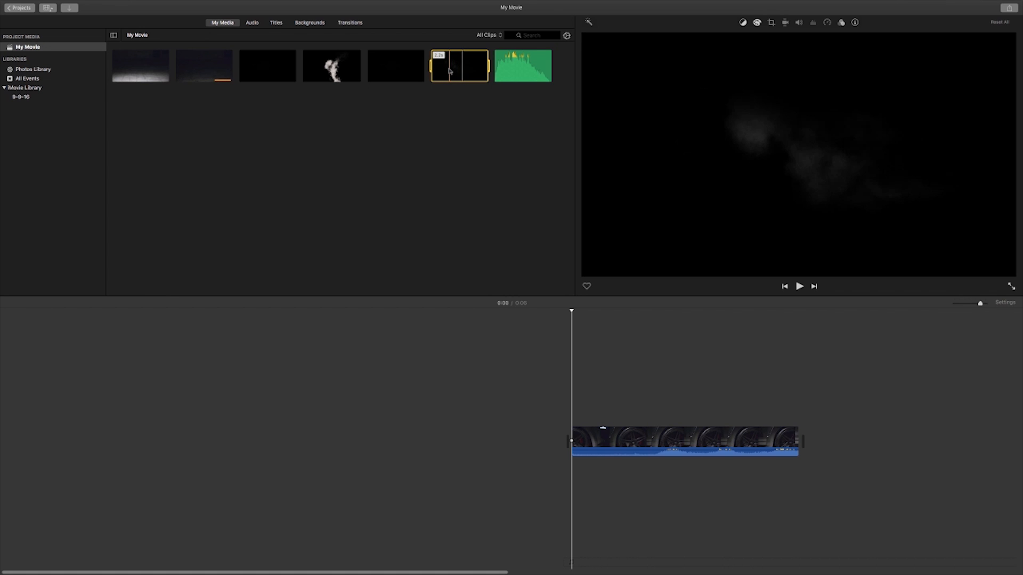
left_click_drag(459, 66, 748, 407)
left_click(748, 407)
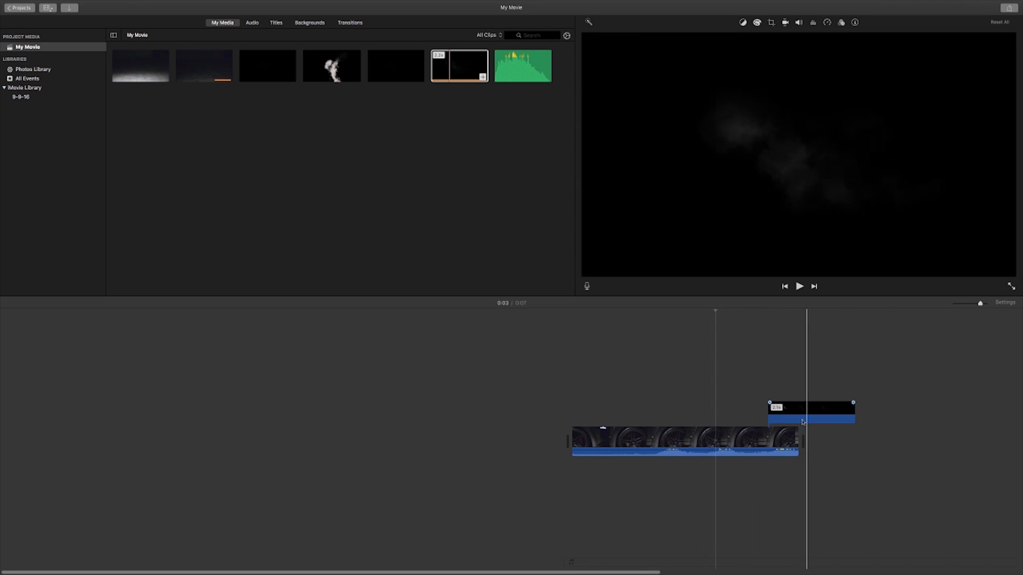
mouse_move(799, 418)
left_mouse_down()
mouse_move(765, 408)
mouse_move(794, 407)
left_mouse_up()
Play the last seconds of the timeline to check the smoke clip's timing against the car shot
left_click(679, 416)
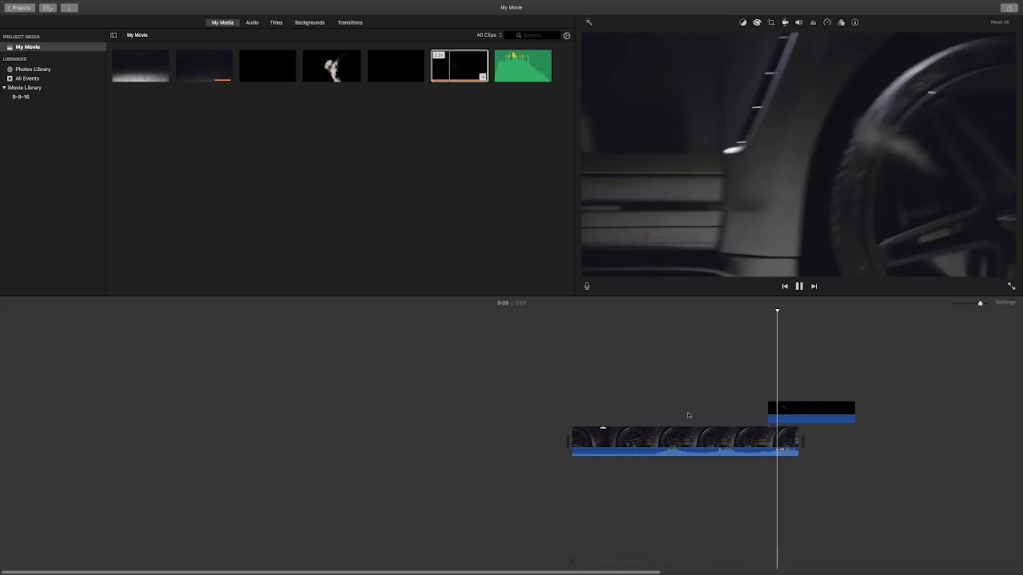
key("space")
left_click(682, 417)
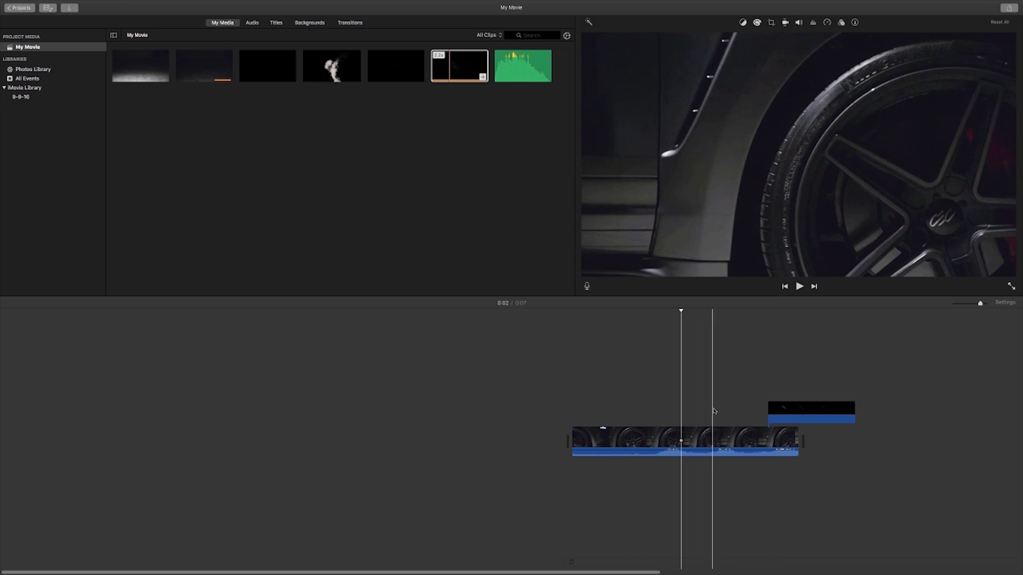
left_click(722, 407)
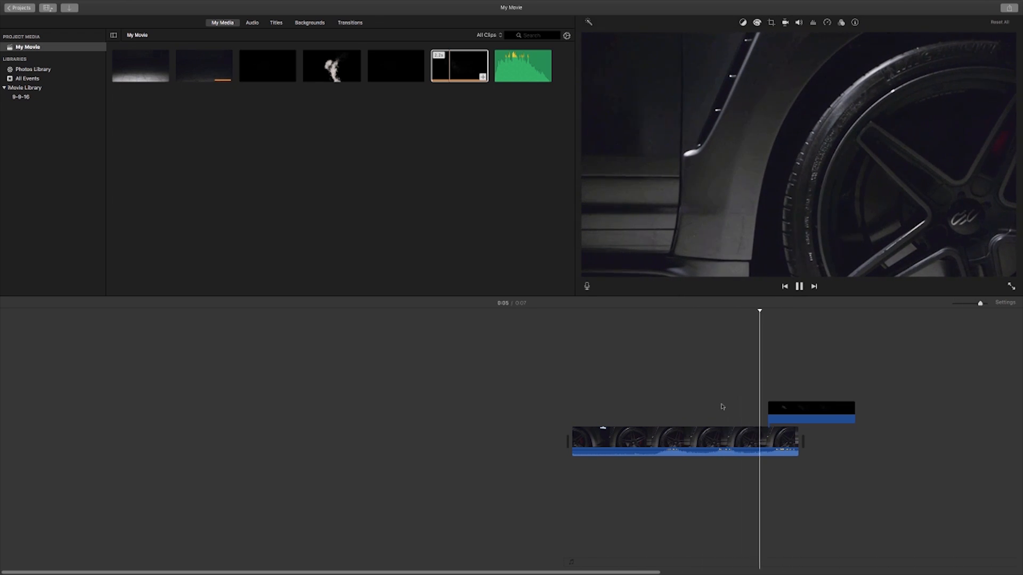
key("space")
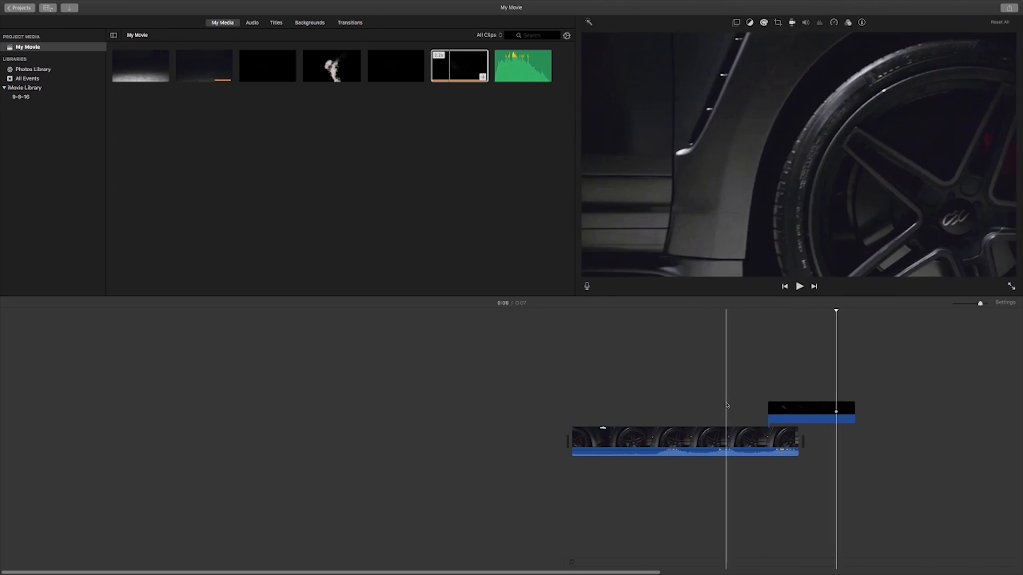
Show the speed editor on the smoke clip and speed the clip up to about 0.8 seconds, ending with the car clip
left_click(790, 409)
left_click(807, 408)
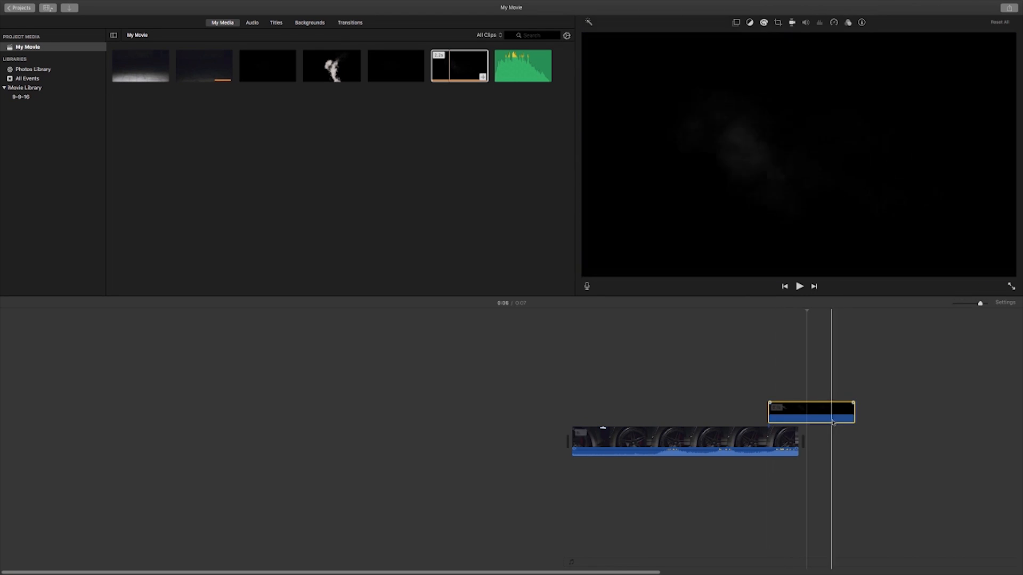
right_click(813, 413)
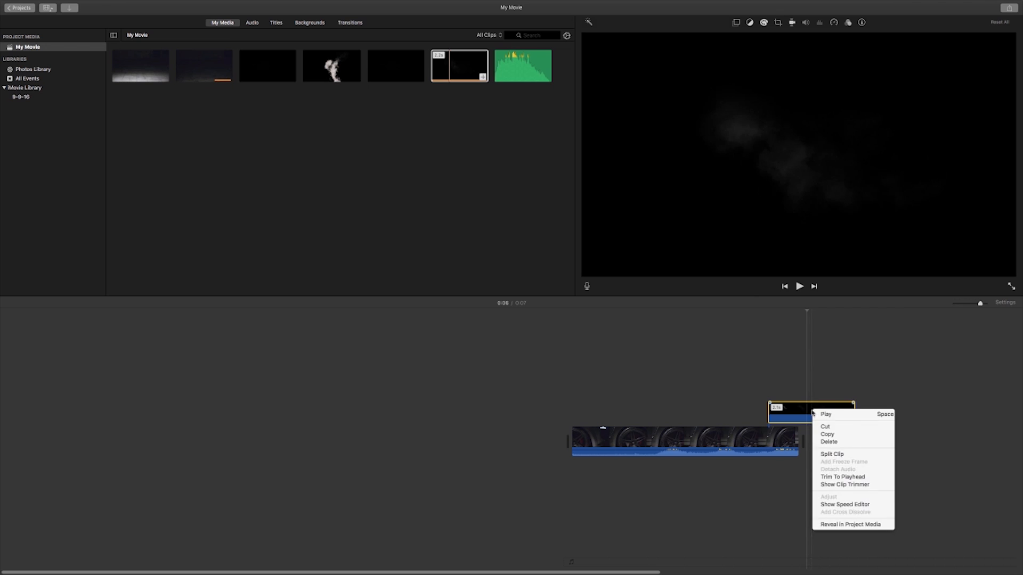
left_click(826, 506)
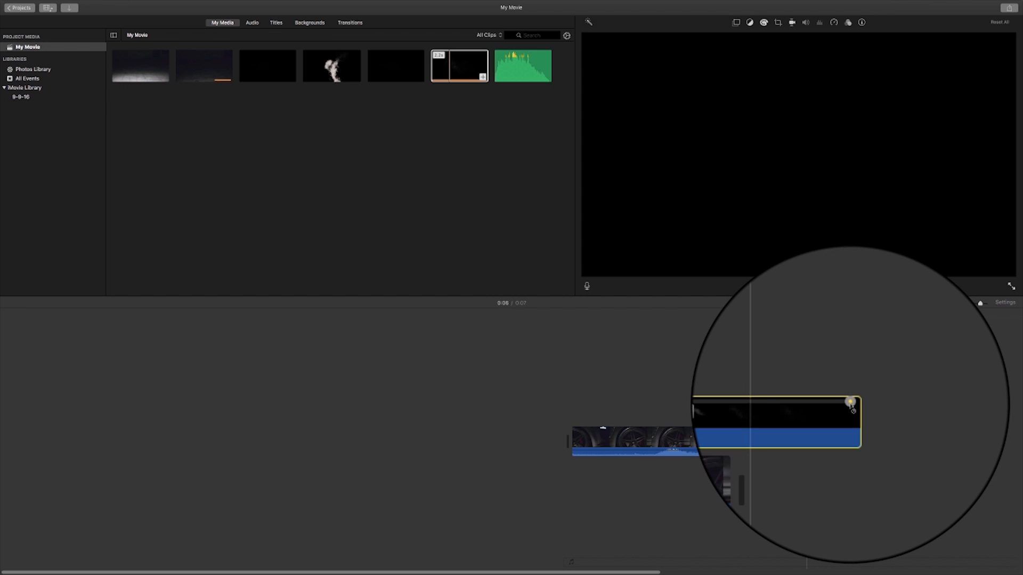
left_click_drag(853, 411, 796, 413)
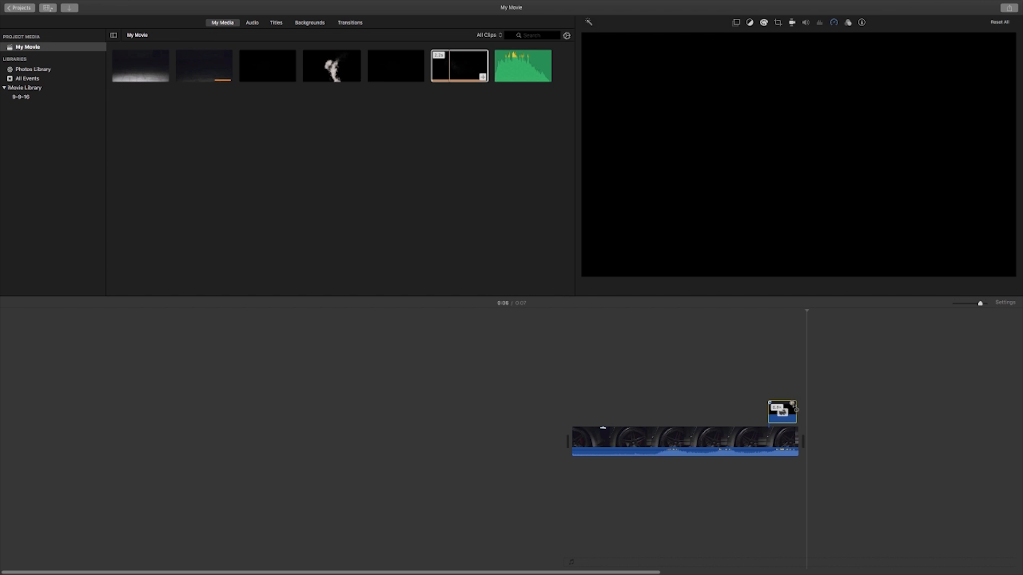
Shift the smoke clip slightly later, speed it up further to end with the car clip, and review the timing
left_click(726, 402)
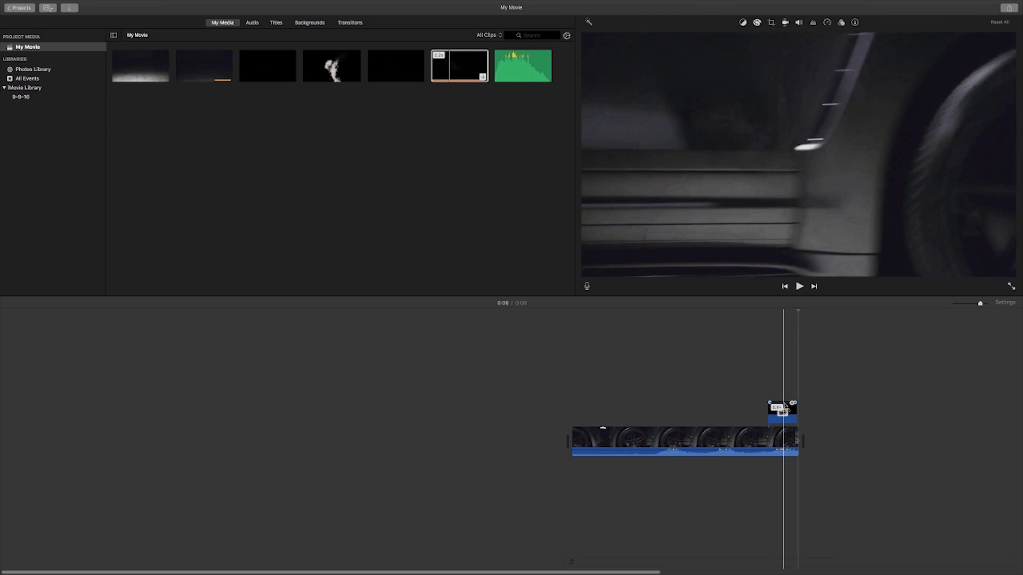
left_click(783, 408)
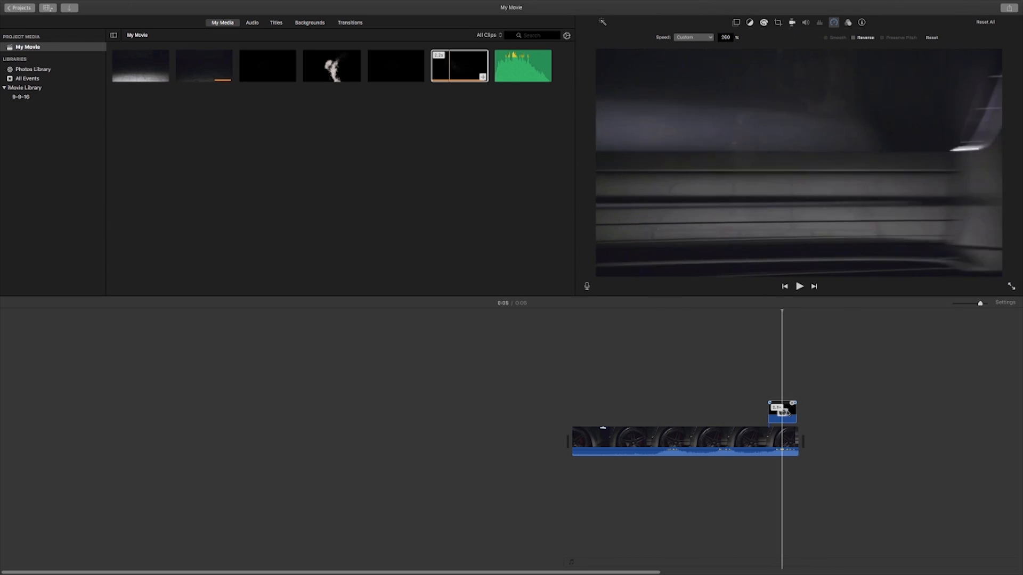
left_click_drag(792, 421, 795, 421)
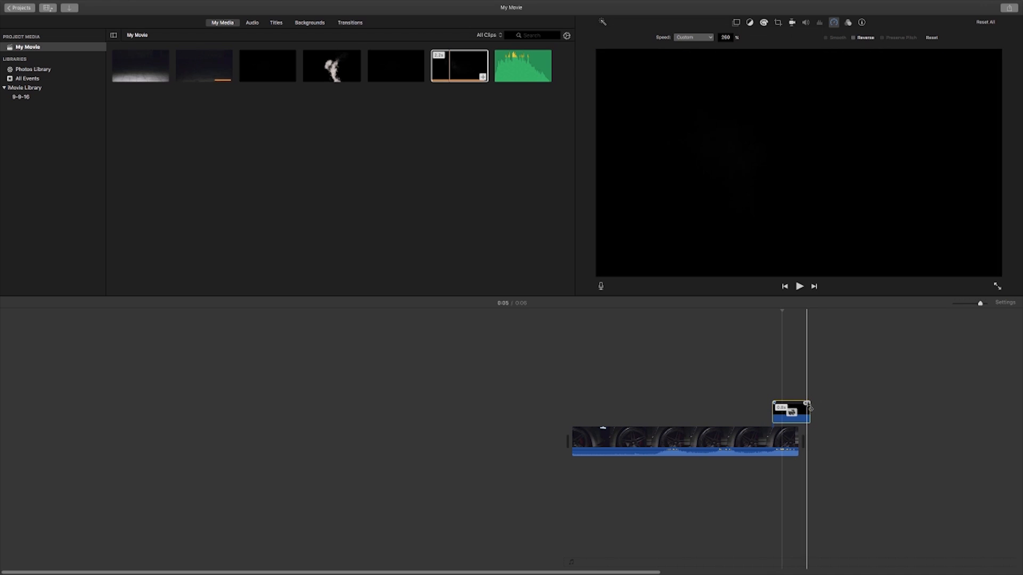
left_click_drag(796, 406, 798, 408)
left_click(734, 399)
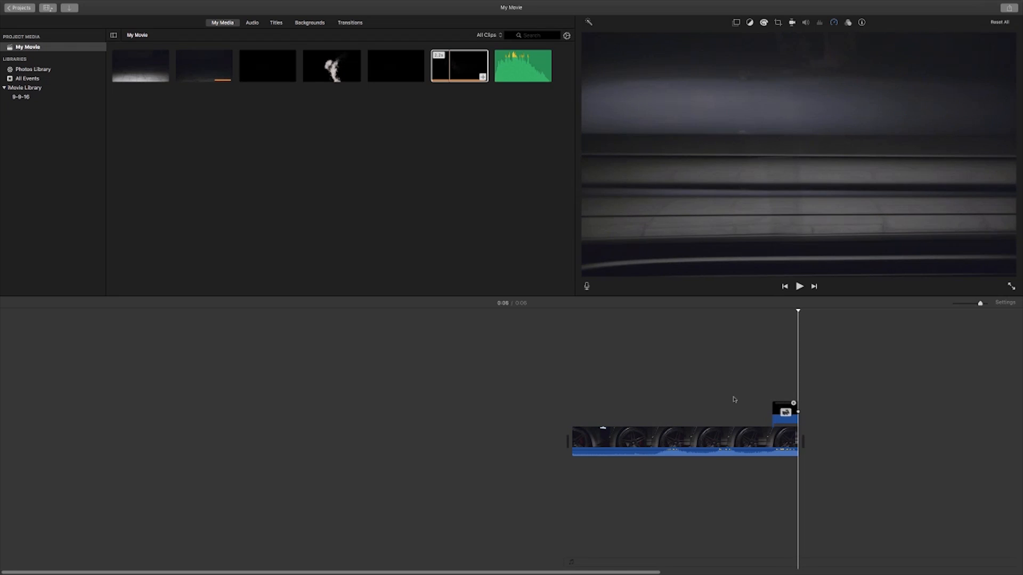
left_click(739, 397)
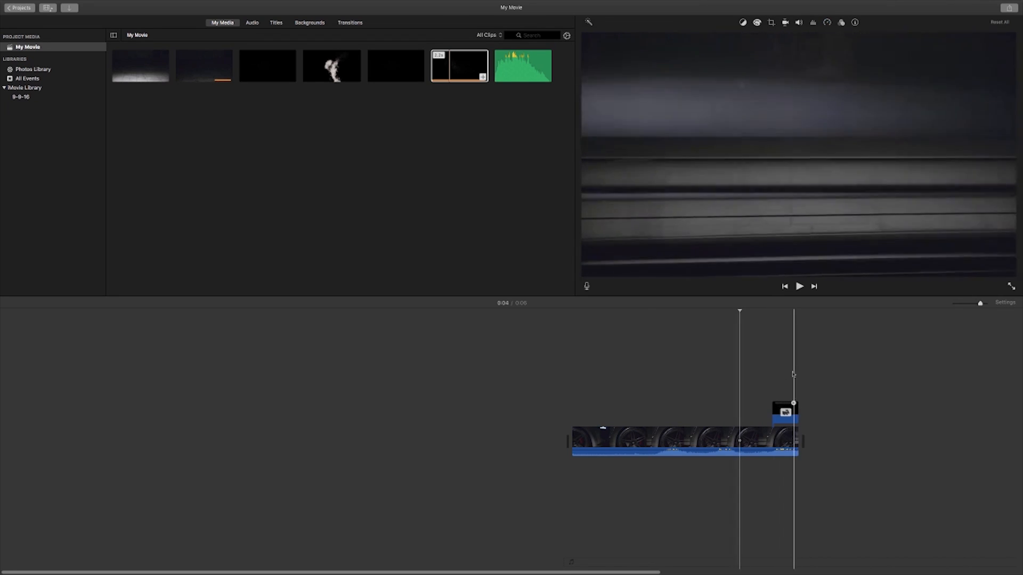
Change the smoke clip's overlay style from a cutaway to Picture in Picture
left_click(781, 413)
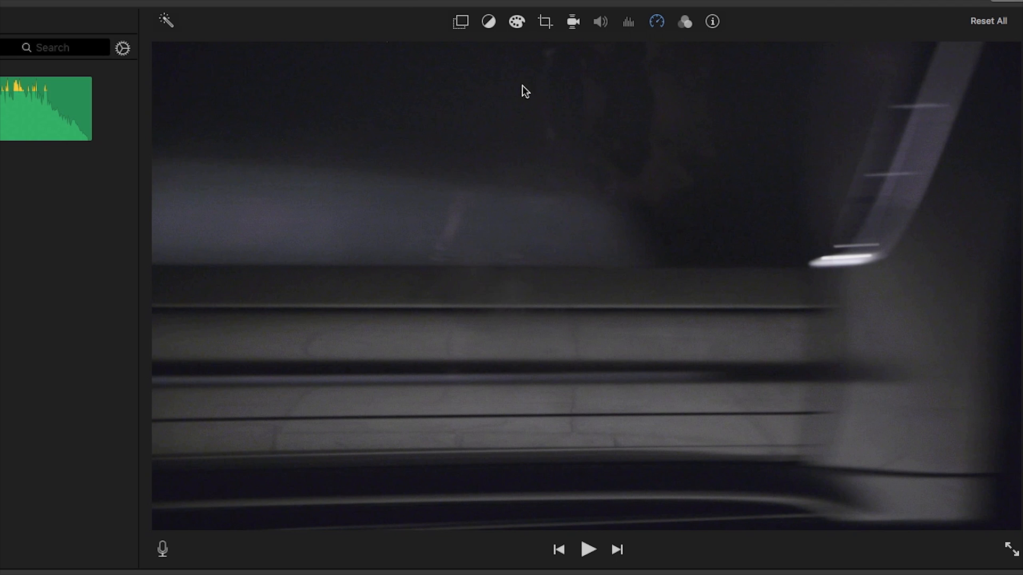
left_click(461, 24)
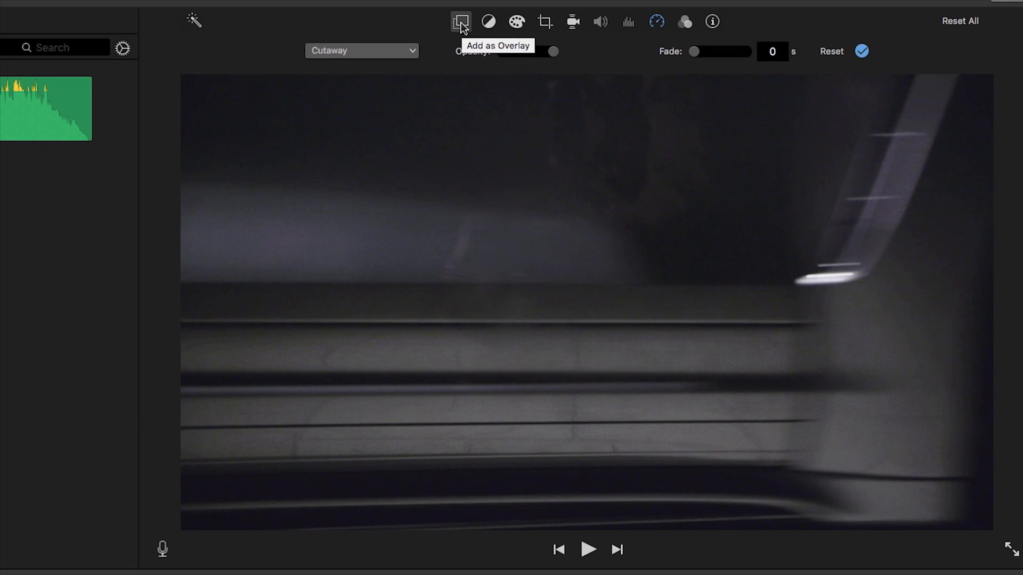
left_click(379, 55)
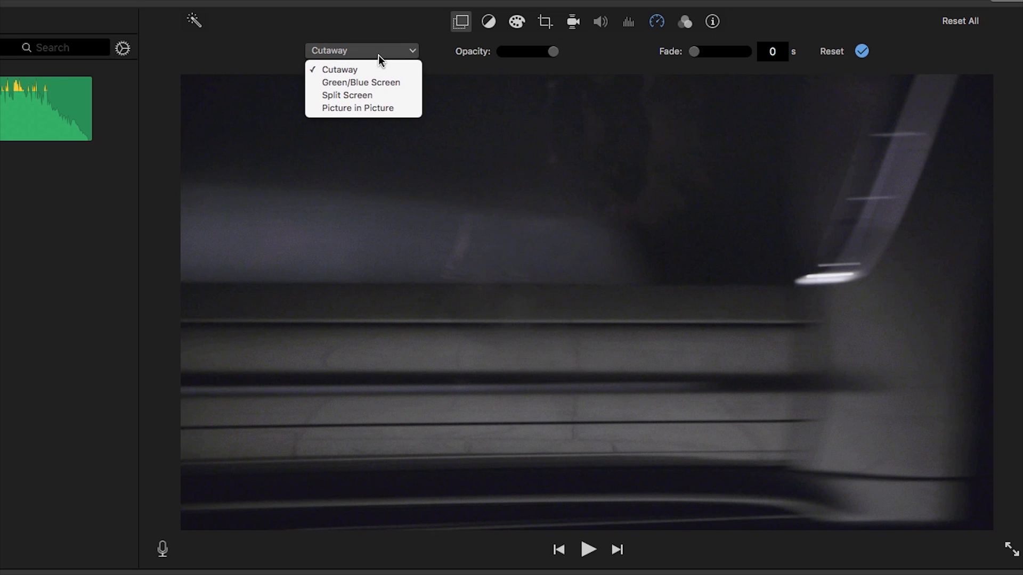
left_click(365, 108)
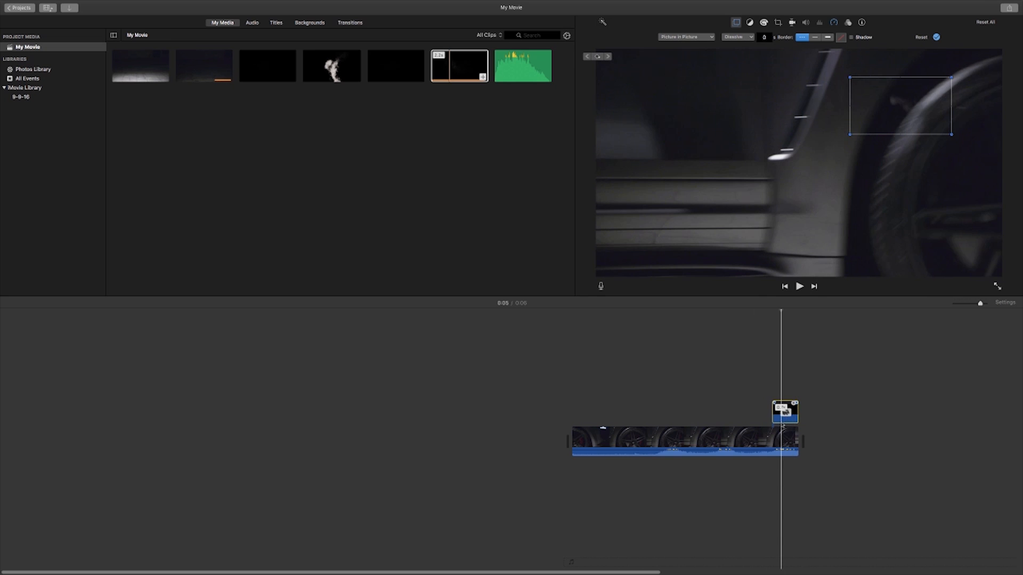
Enlarge the smoke overlay's frame and move it over the car's lower body beside the tire, and play the last seconds
left_click_drag(903, 122, 581, 274)
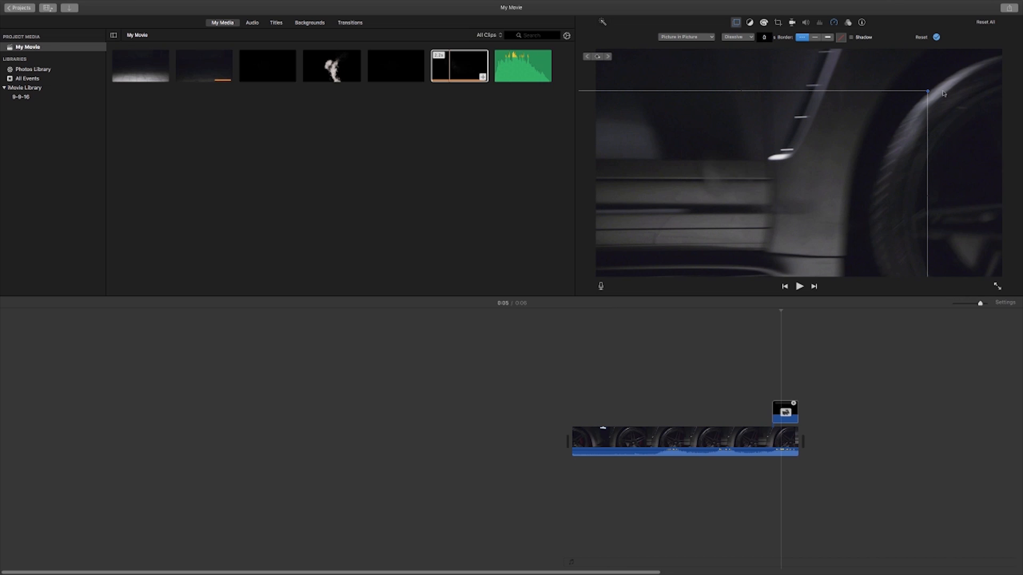
left_click_drag(928, 92, 942, 82)
left_click_drag(871, 141, 879, 205)
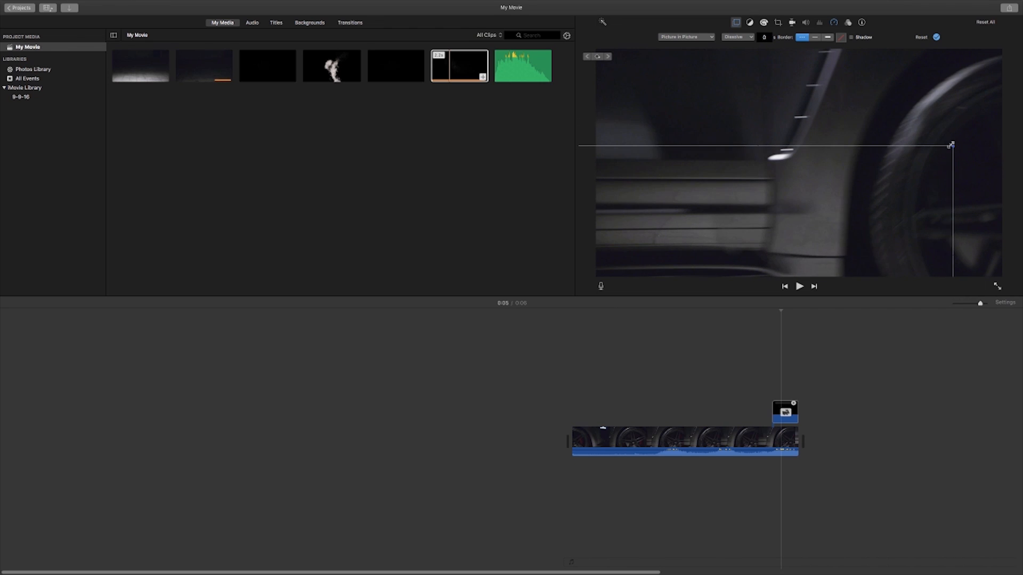
left_click_drag(951, 145, 936, 157)
left_click_drag(856, 213, 840, 199)
left_click(733, 325)
key("space")
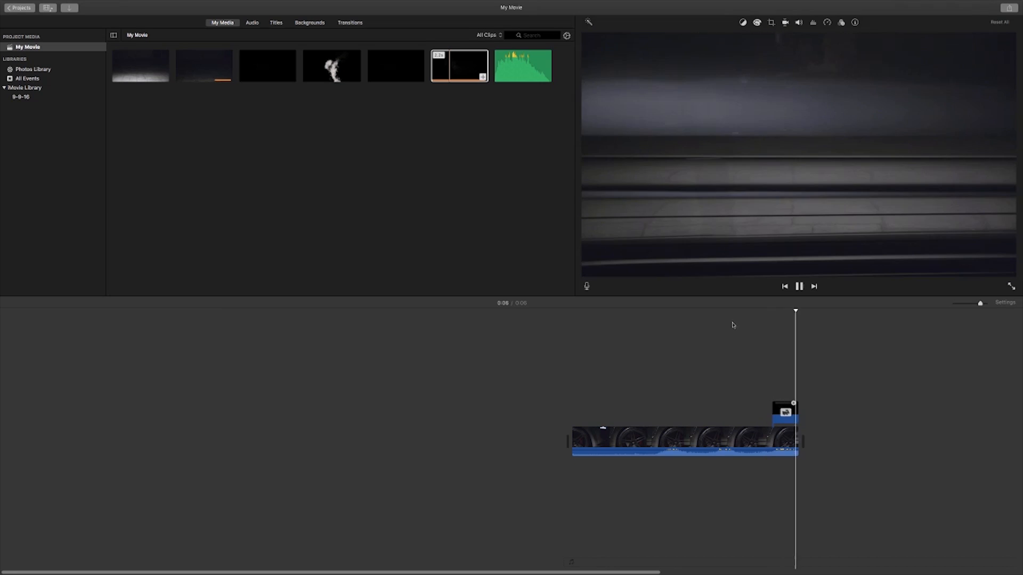
Refine the smoke overlay's picture-in-picture placement near the bottom of the car and replay the end of the timeline
left_click(777, 362)
left_click(784, 411)
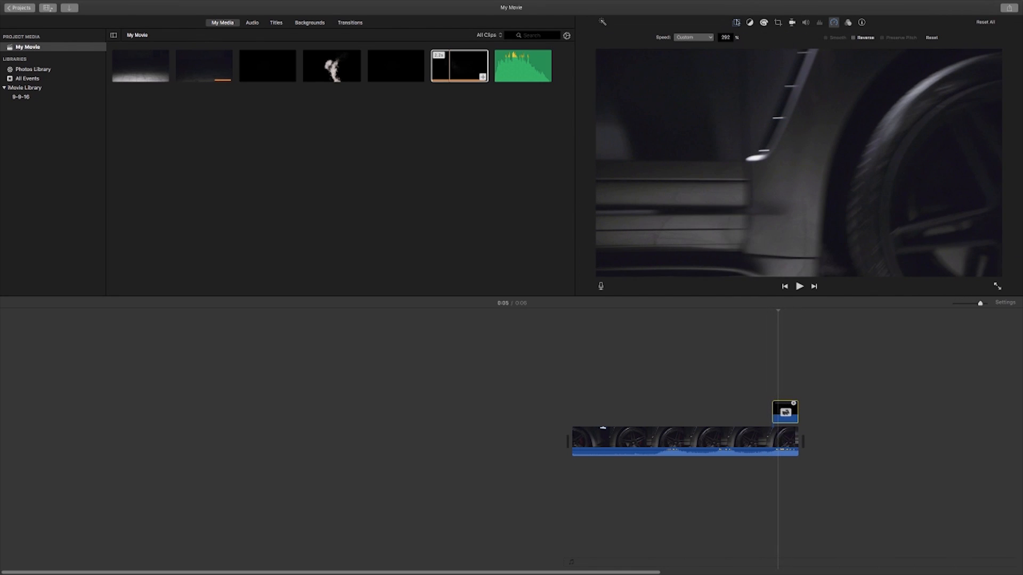
left_click(736, 22)
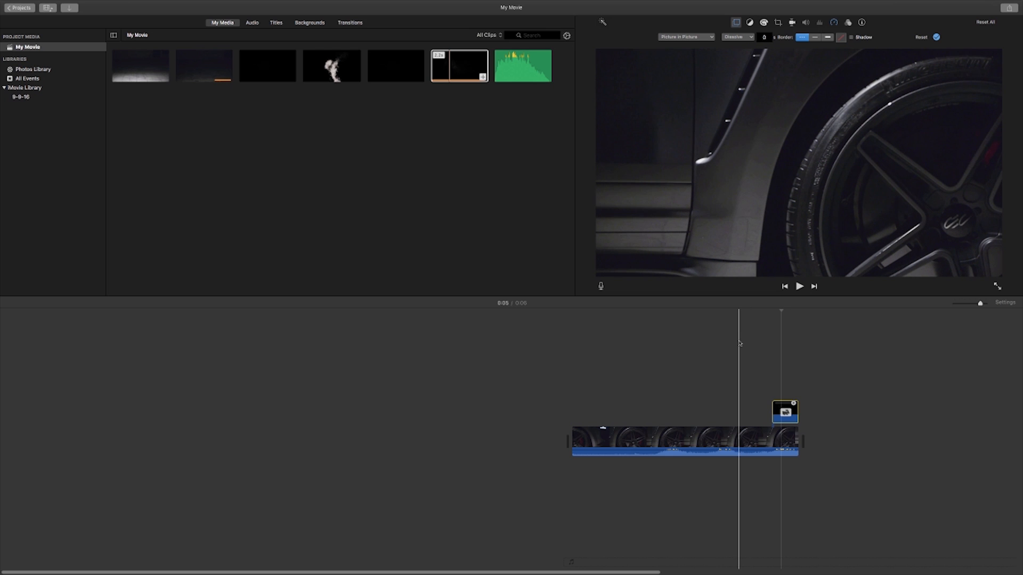
left_click(739, 341)
key("space")
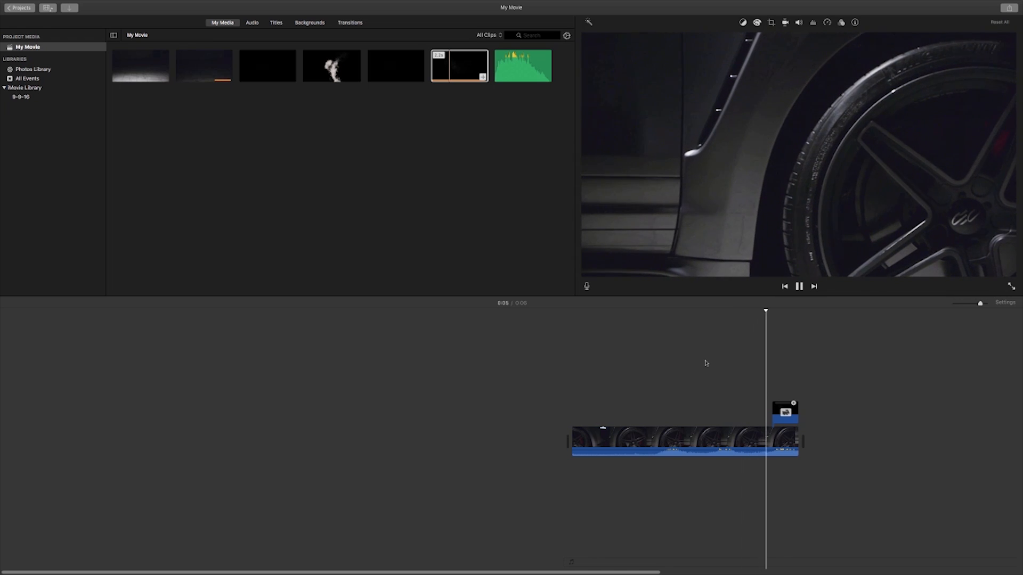
left_click(730, 357)
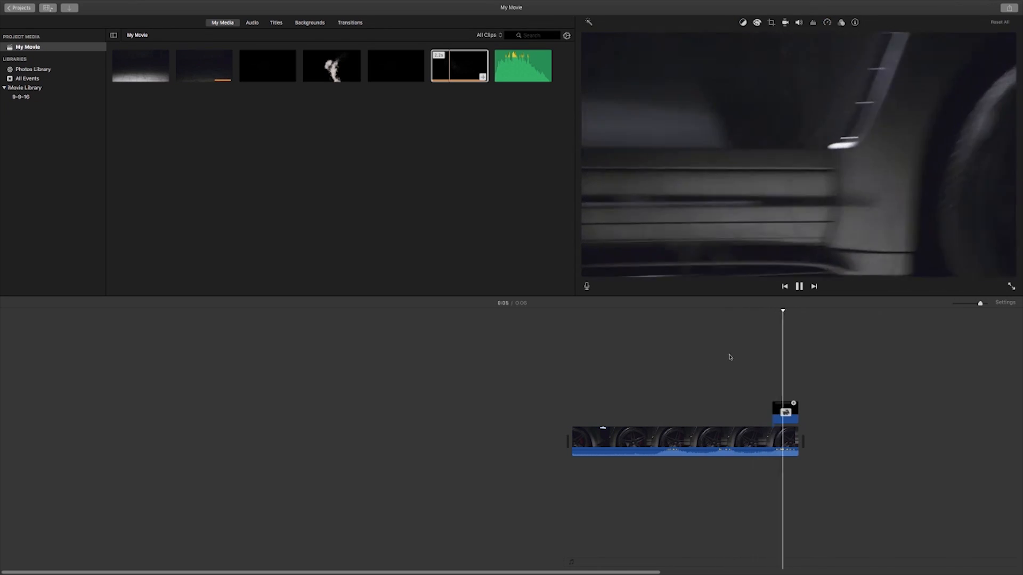
Examine the smoke overlay's frame against the moving wheel and review the final two seconds of playback
left_click(781, 411)
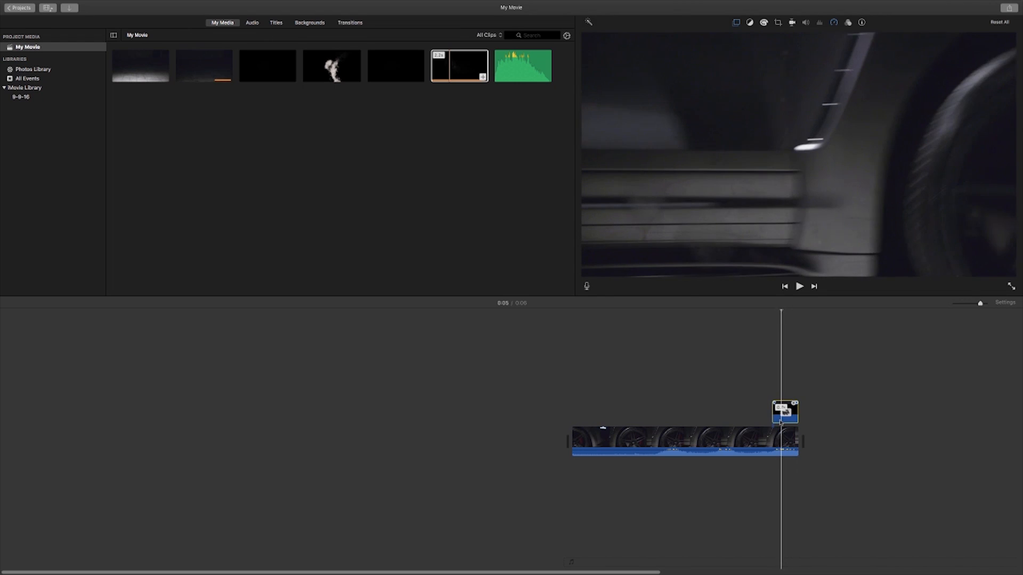
mouse_move(762, 2)
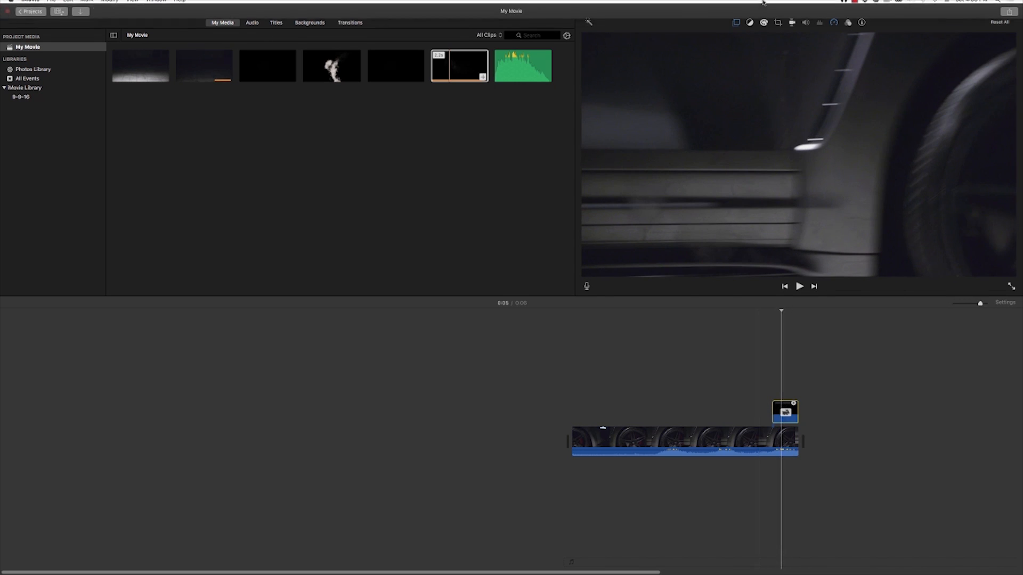
left_click(735, 23)
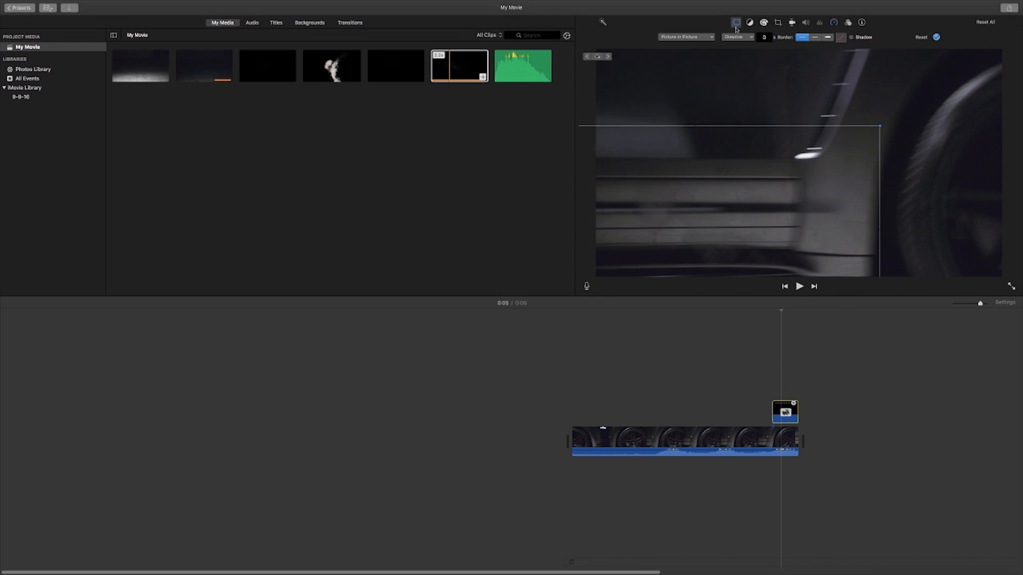
left_click(740, 369)
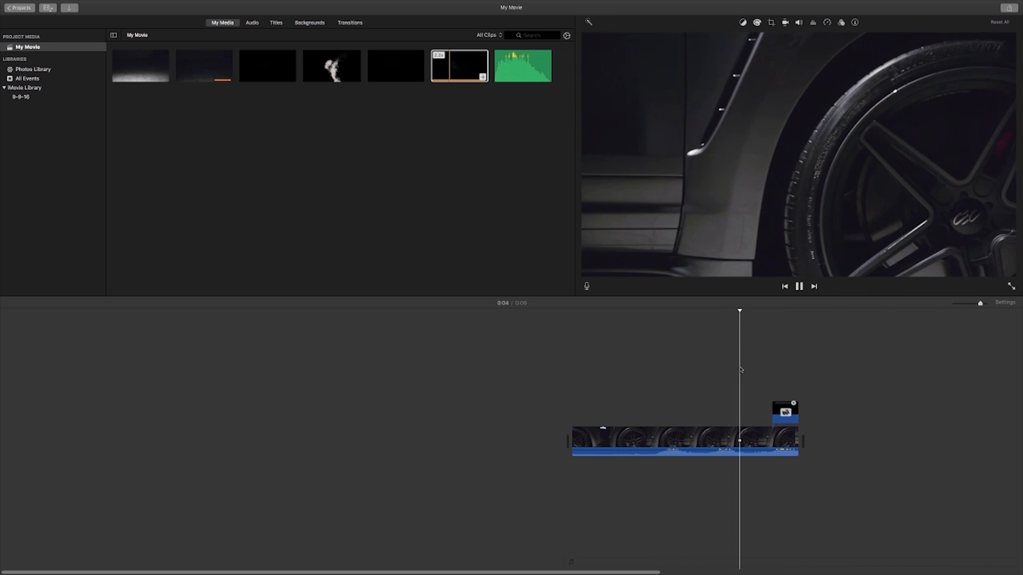
key("space")
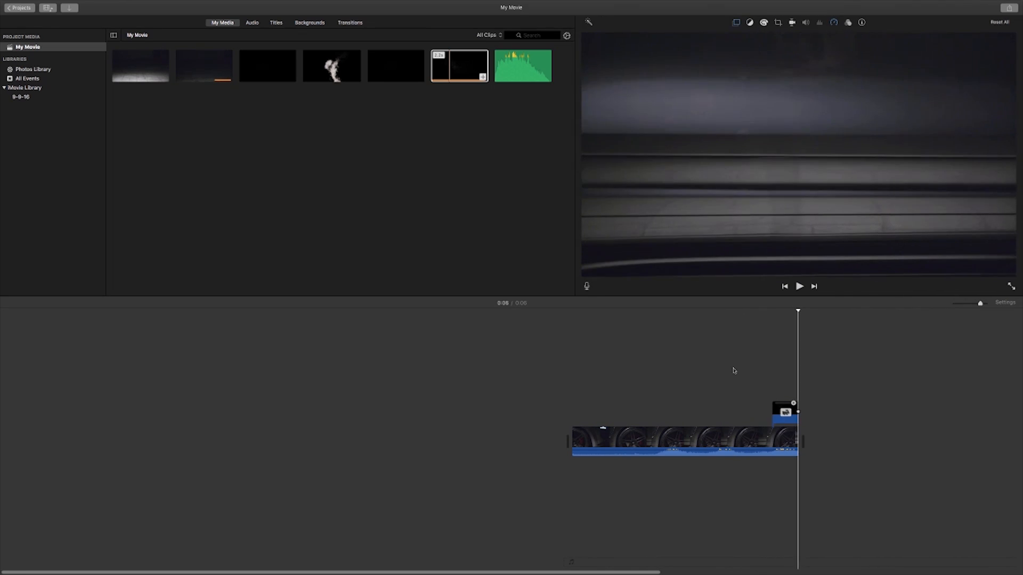
Raise the highlights of the smoke clip slightly in color correction to make the smoke brighter
left_click(782, 413)
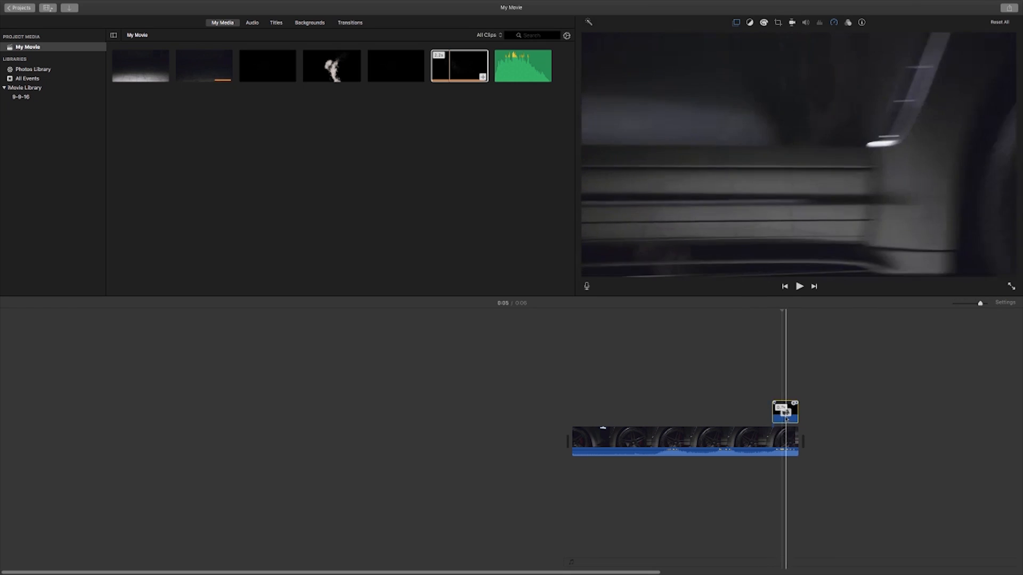
left_click(764, 23)
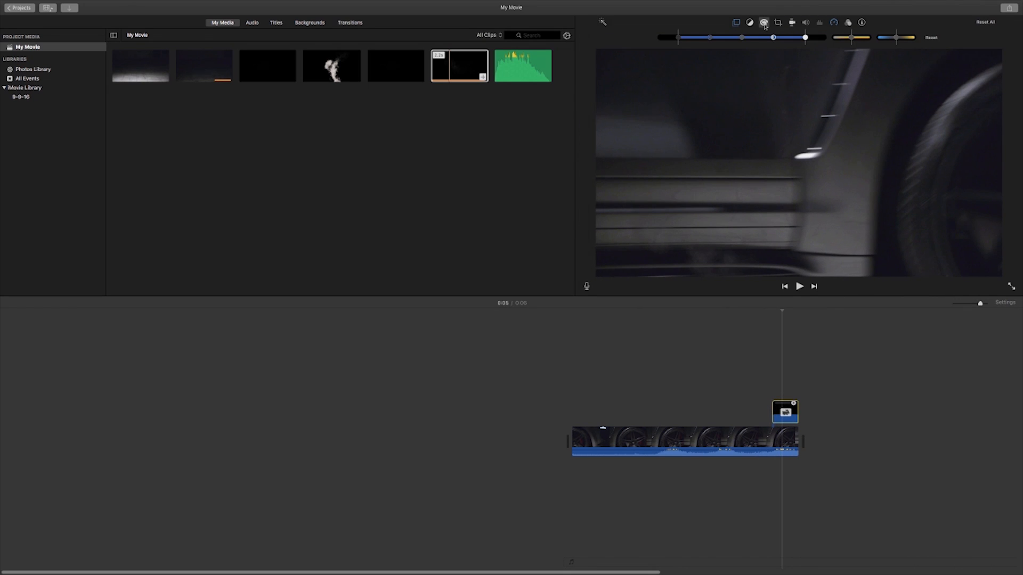
left_click_drag(806, 38, 813, 38)
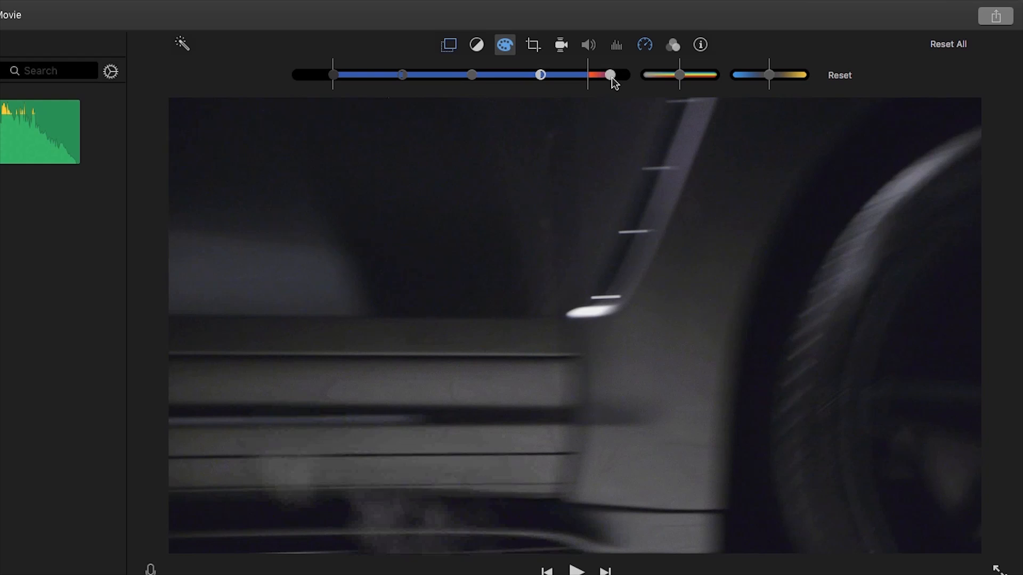
mouse_move(612, 78)
left_mouse_down()
mouse_move(599, 75)
mouse_move(617, 75)
left_mouse_up()
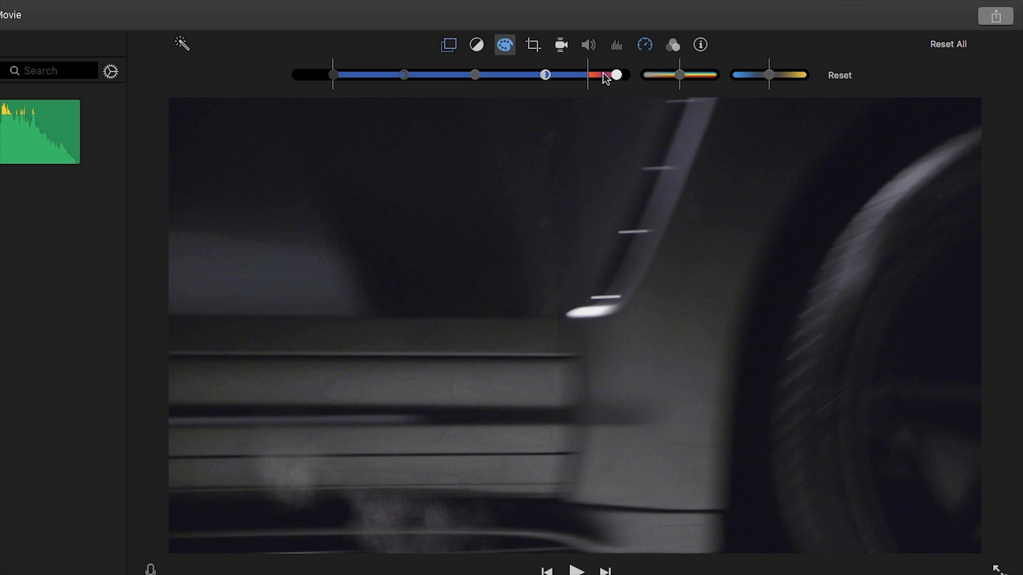
left_click_drag(618, 75, 608, 76)
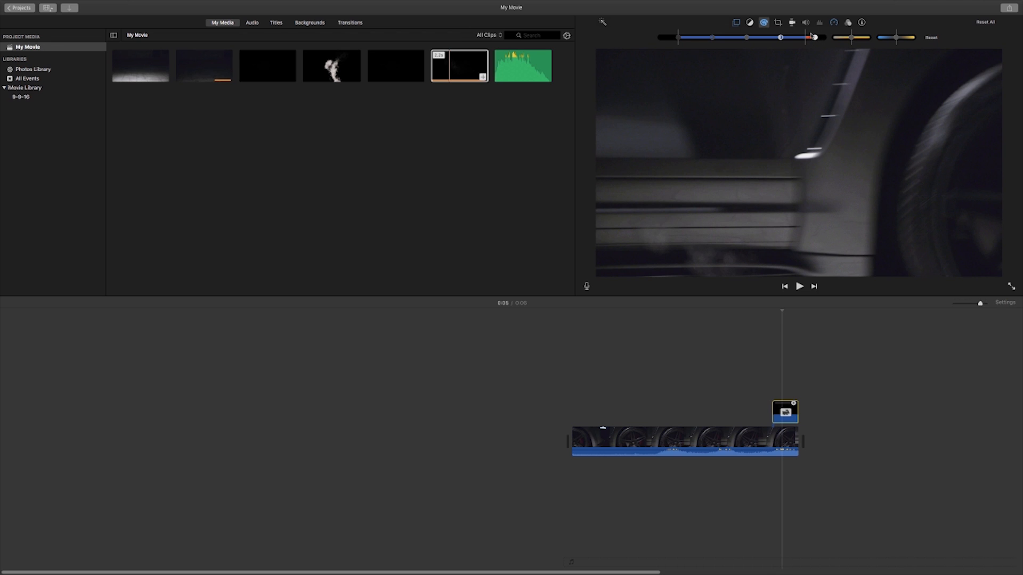
Try rotating the smoke clip with the Fit crop style and look over its stabilization settings
left_click(778, 22)
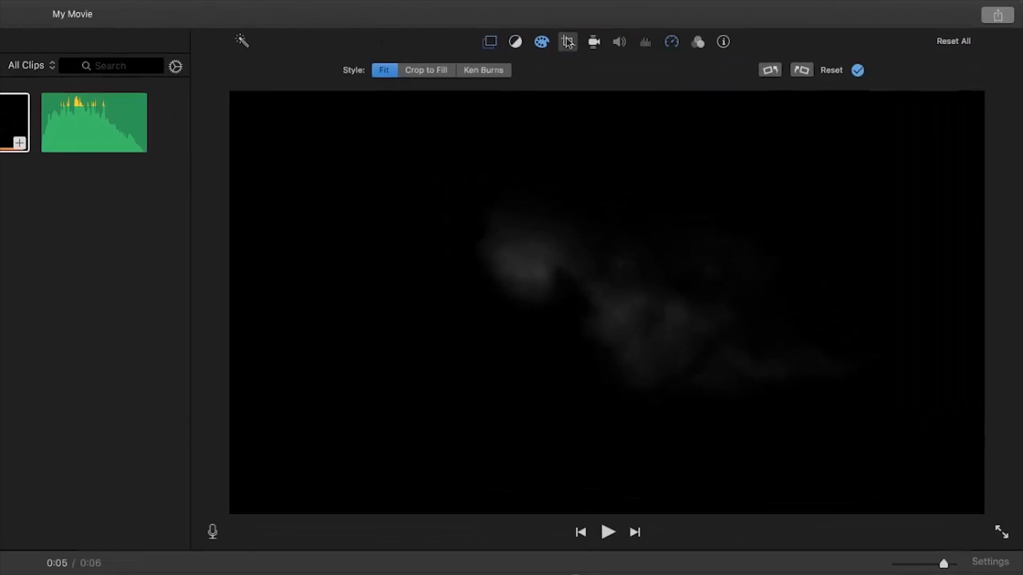
left_click(535, 46)
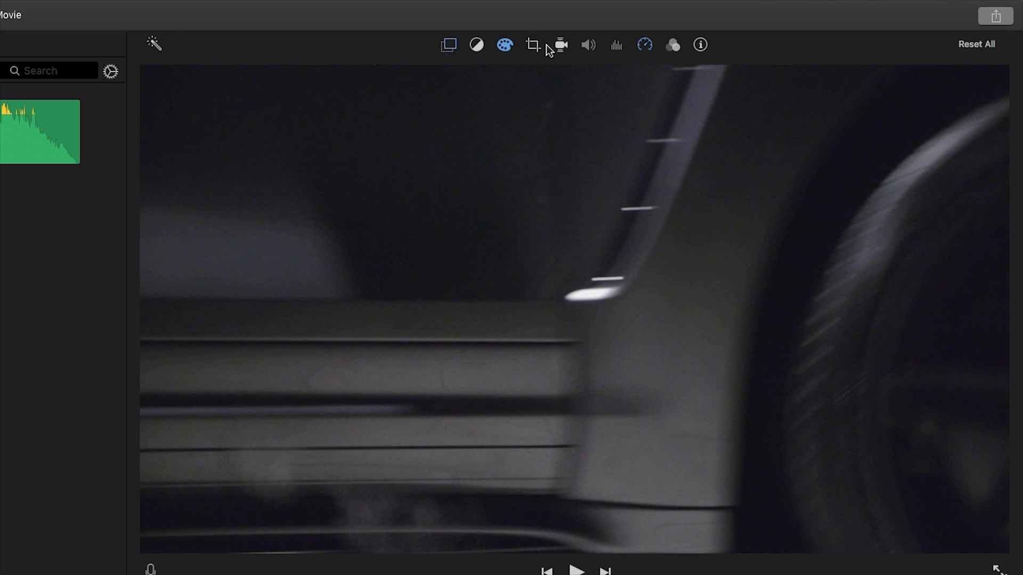
left_click(538, 43)
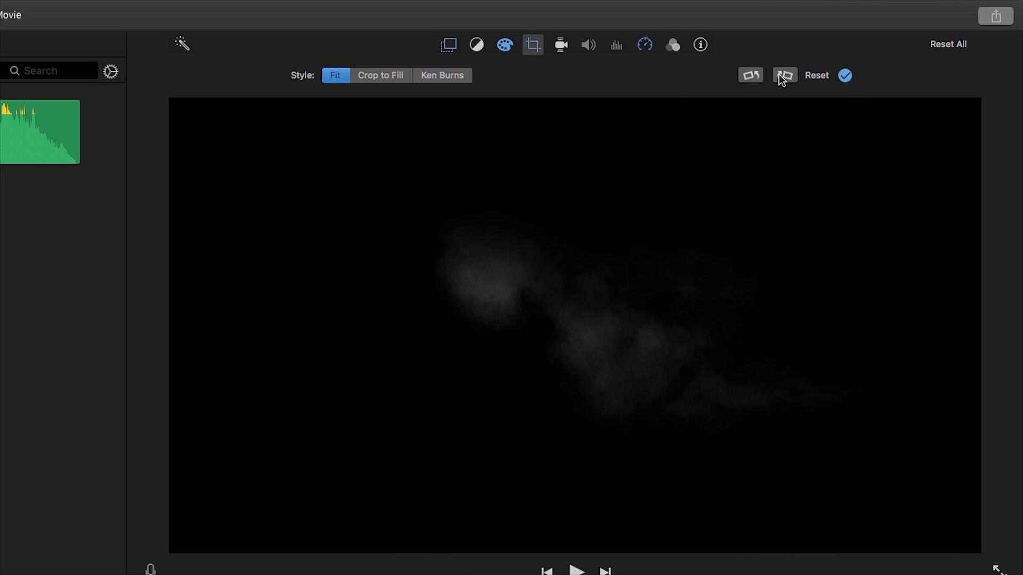
left_click(781, 79)
left_click(781, 79)
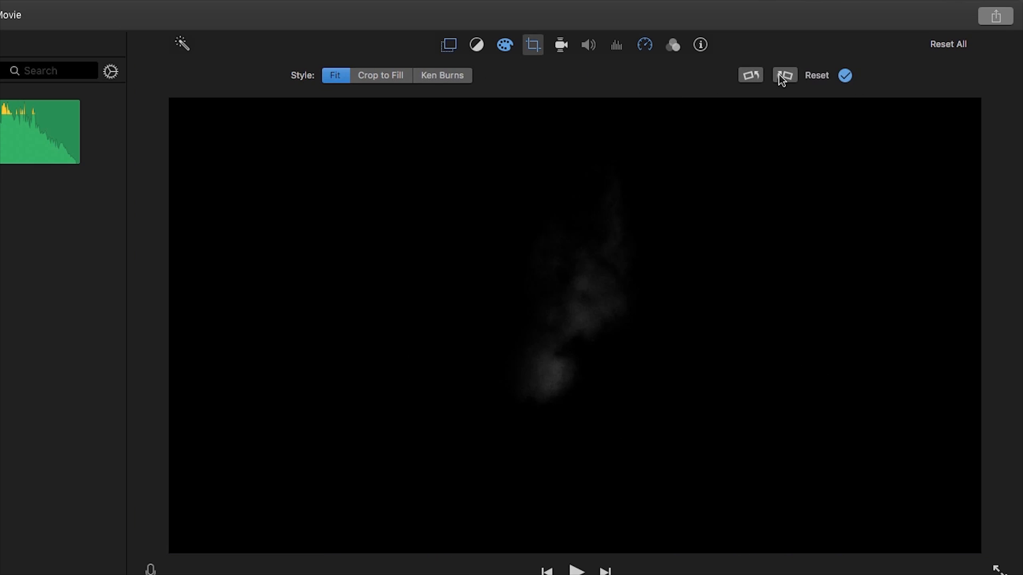
left_click(784, 76)
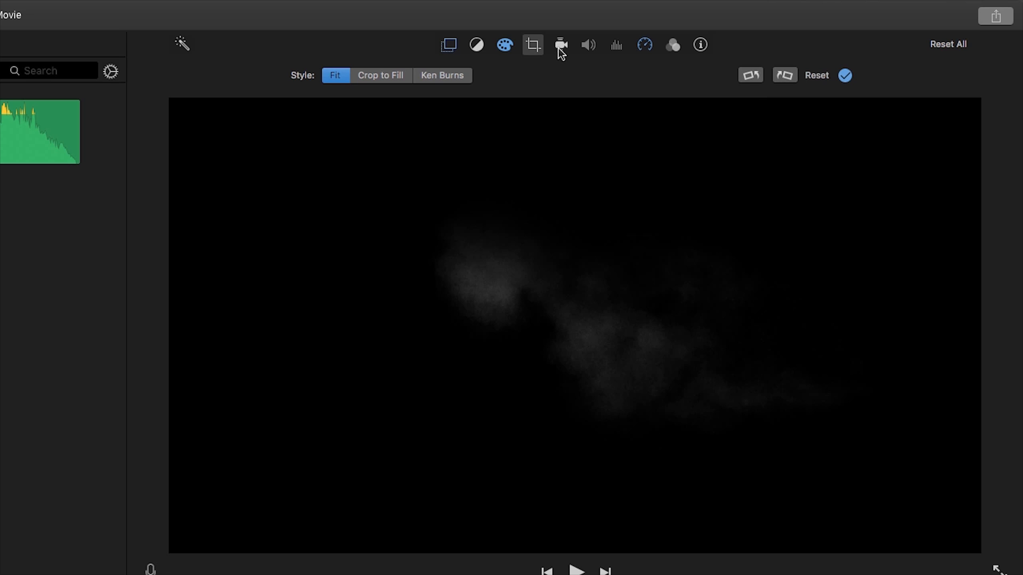
left_click(560, 46)
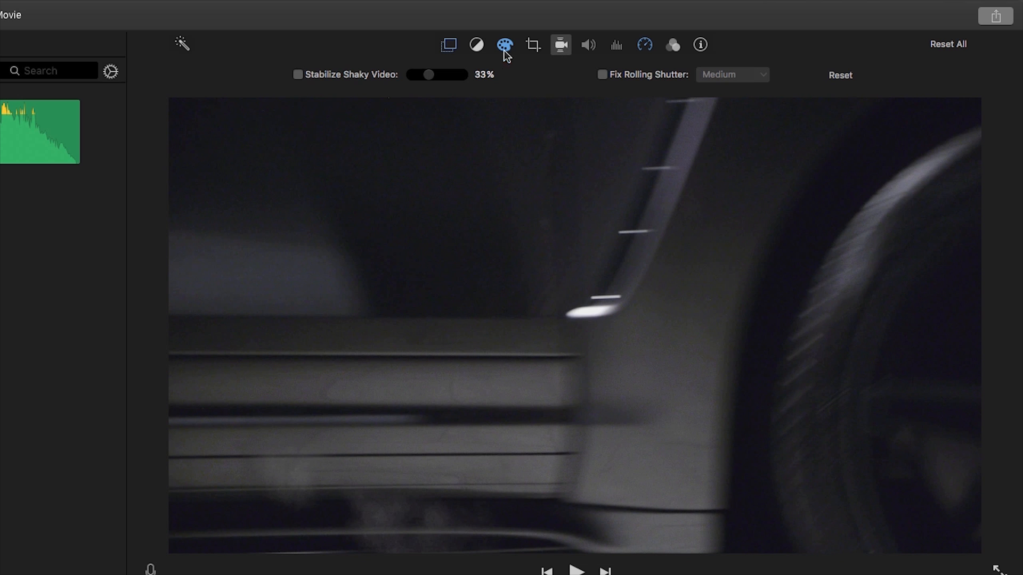
left_click(533, 45)
left_click(505, 46)
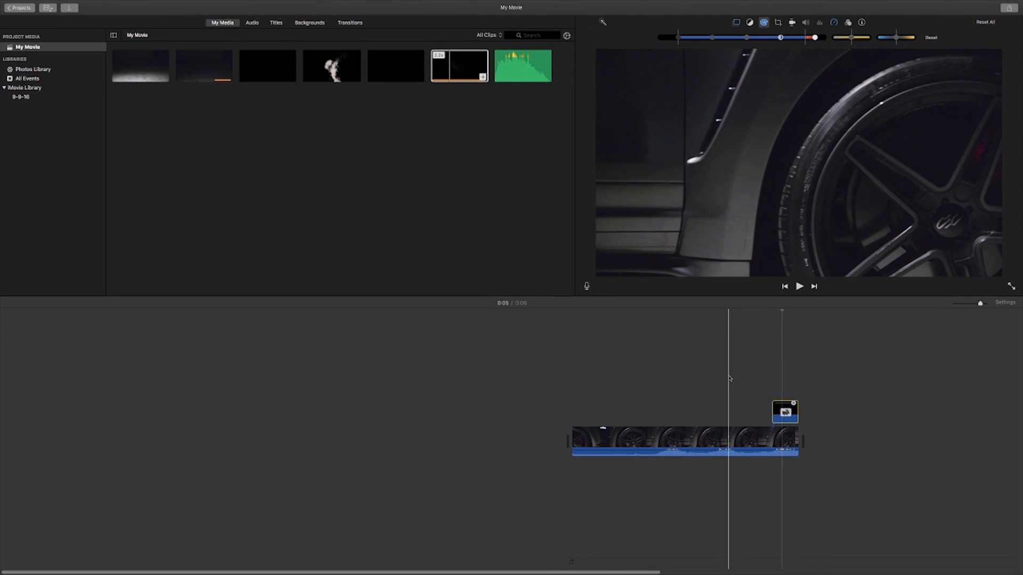
Play the end of the timeline to review the brightened smoke over the car shot
left_click(730, 378)
key("space")
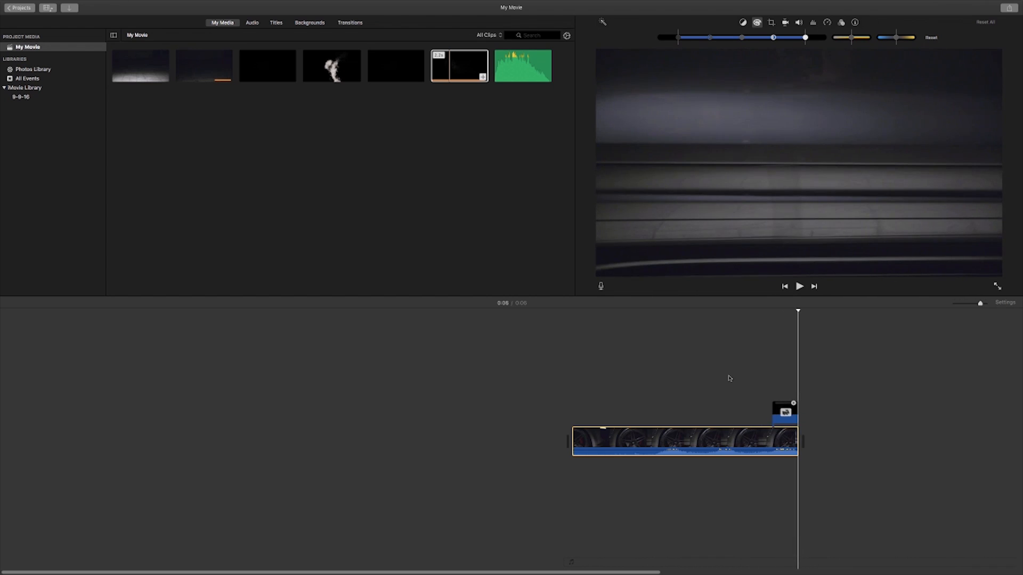
left_click(730, 378)
Add the 0.9-second tire squeal sound beneath the end of the car clip, starting just after the smoke begins, and play it
left_click_drag(519, 72, 778, 474)
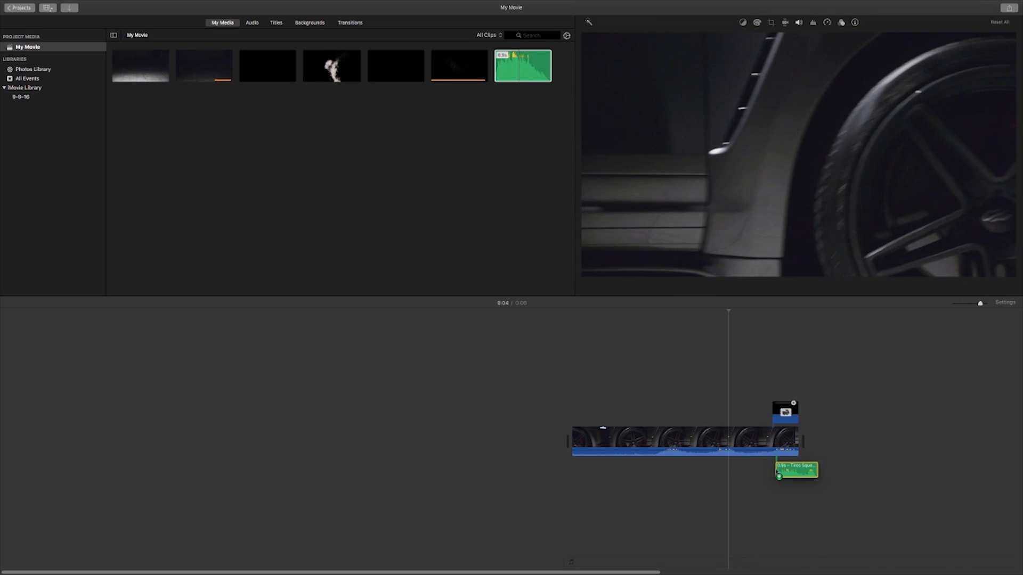
left_click(702, 450)
key("space")
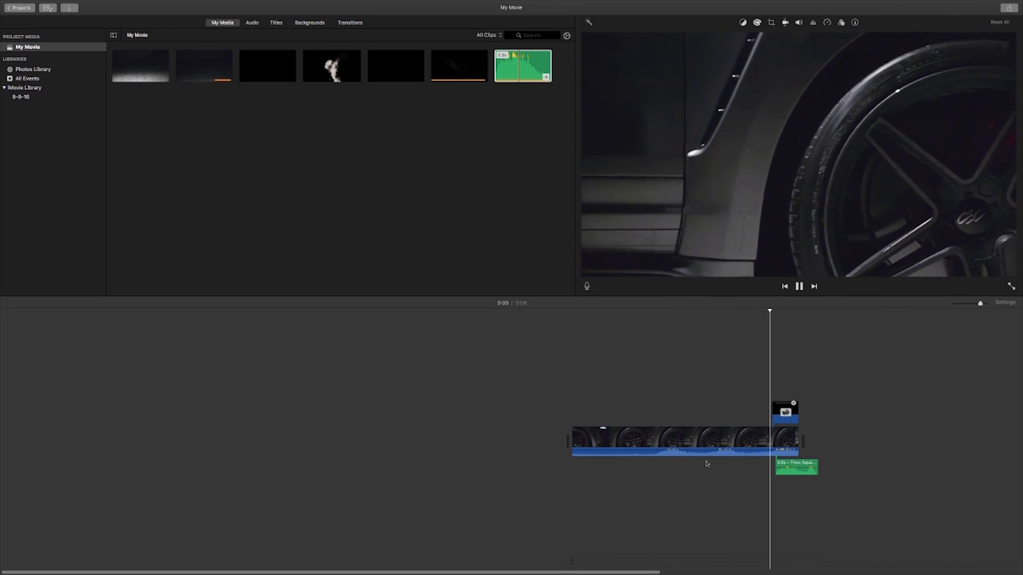
left_click(754, 462)
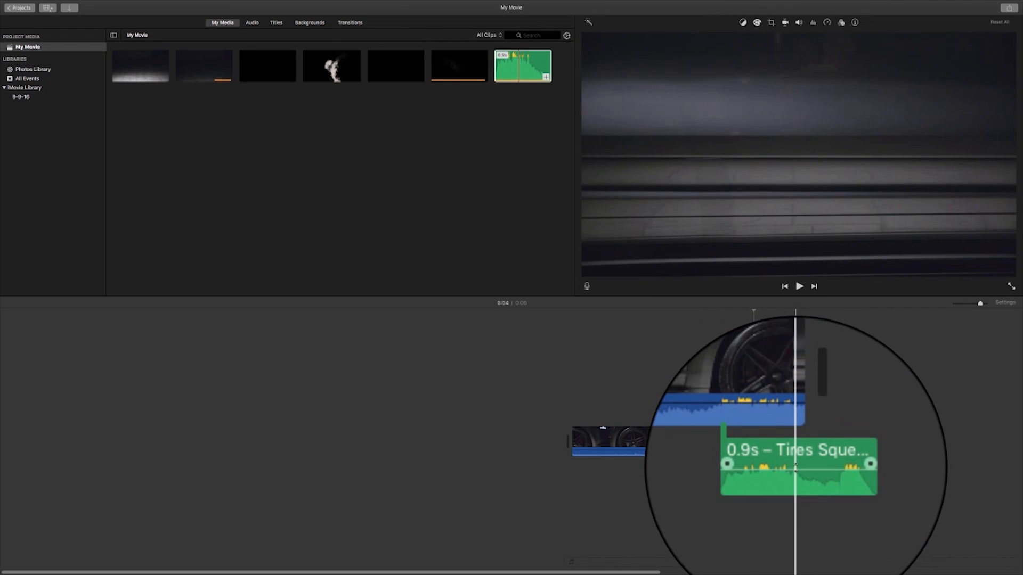
Lower the tire squeal sound's volume and play the timeline to review the finished smoke and sound effect
mouse_move(795, 461)
left_mouse_down()
mouse_move(795, 477)
mouse_move(795, 467)
left_mouse_up()
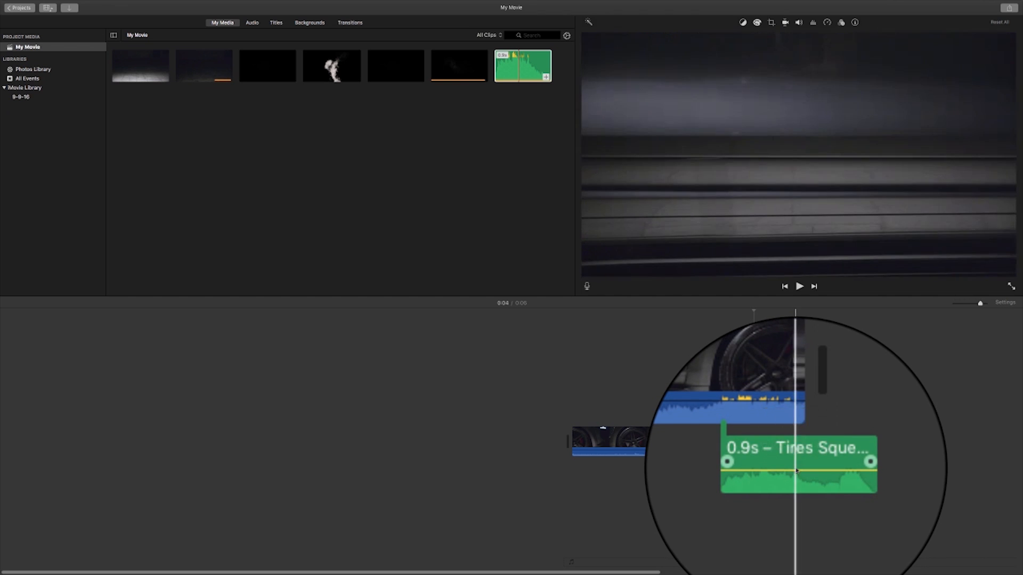
left_click(731, 364)
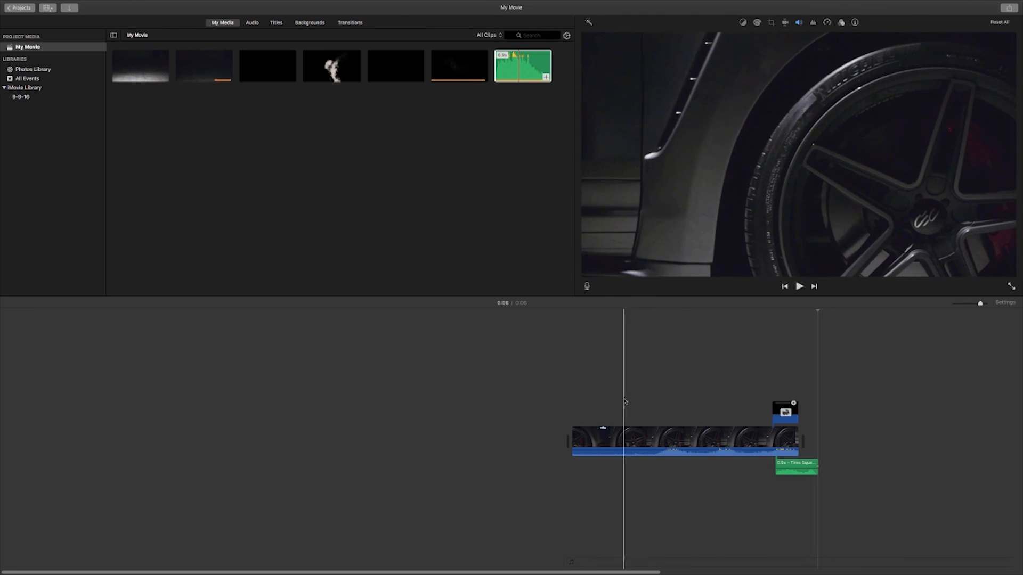
left_click(568, 408)
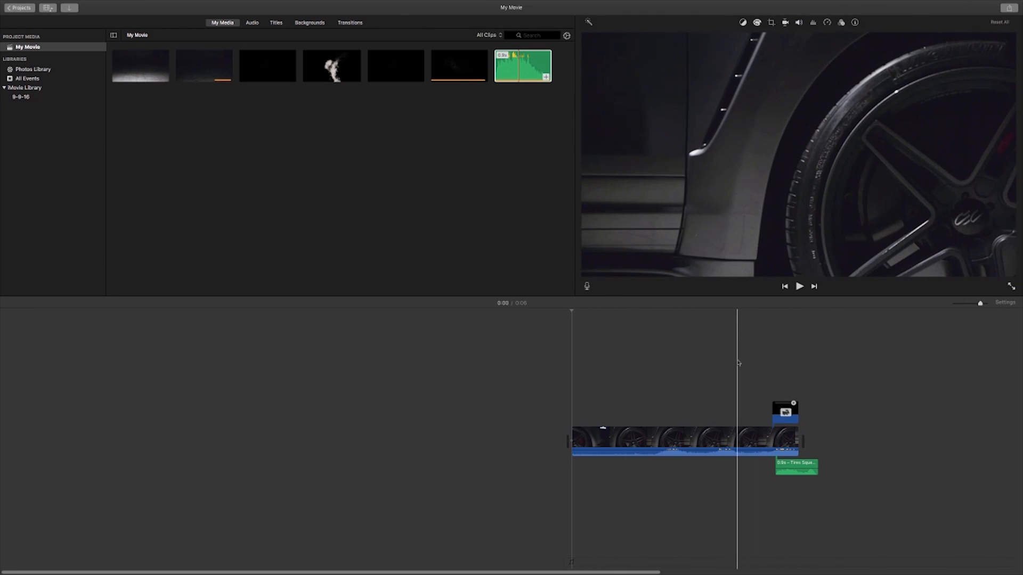
left_click(738, 363)
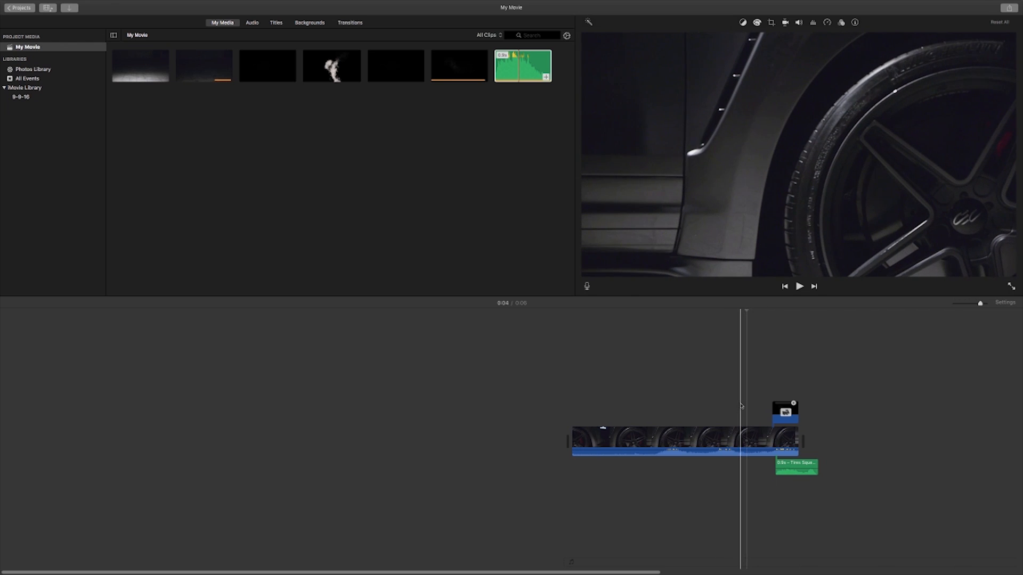
left_click(753, 397)
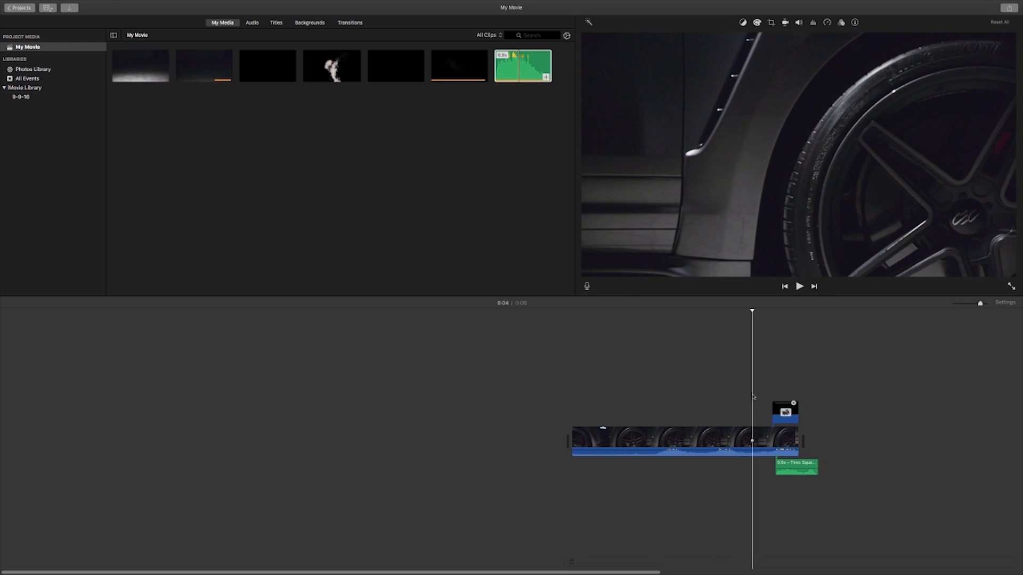